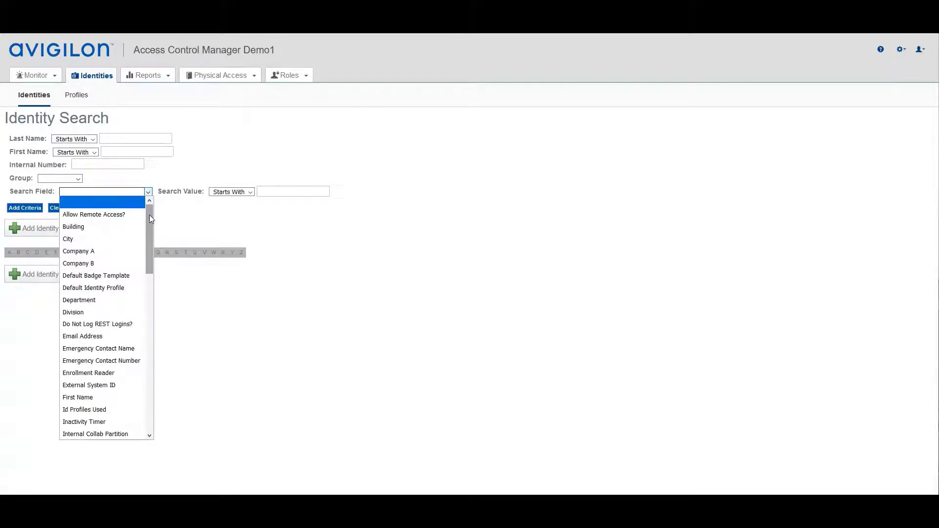
Search identities by License Plate for 940, which matches one identity.
{"action": "left_click_drag", "start_coordinate": [148, 216], "coordinate": [150, 267]}
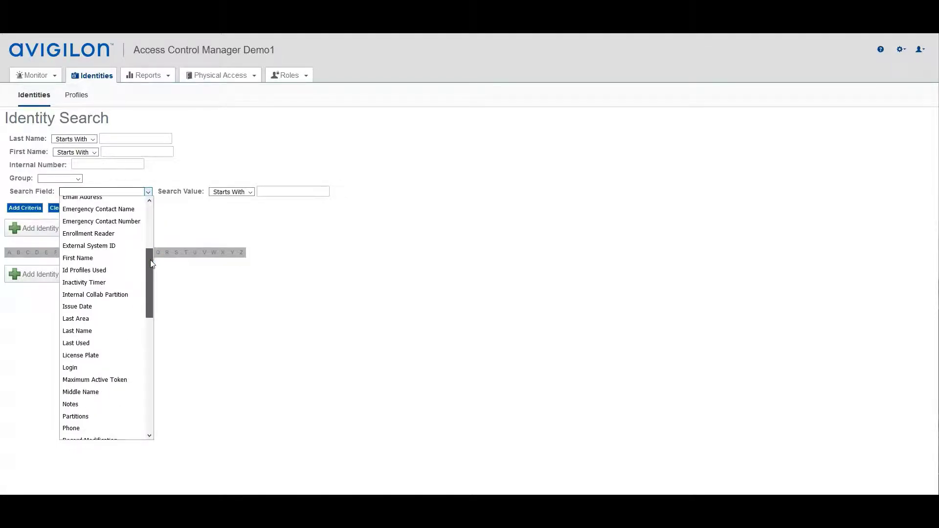
{"action": "left_click", "coordinate": [88, 357]}
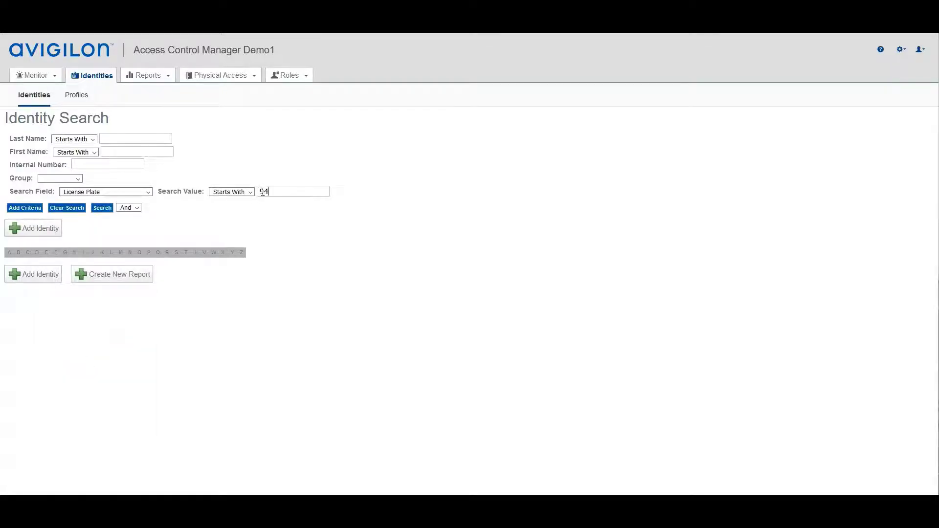
{"action": "left_click", "coordinate": [101, 210]}
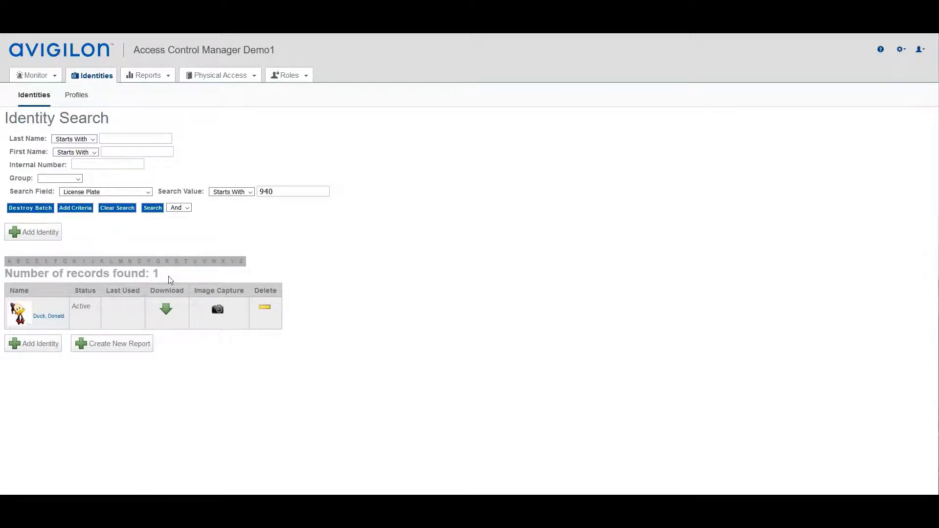
Clear the search criteria and list all 18 identities.
{"action": "left_click", "coordinate": [117, 208]}
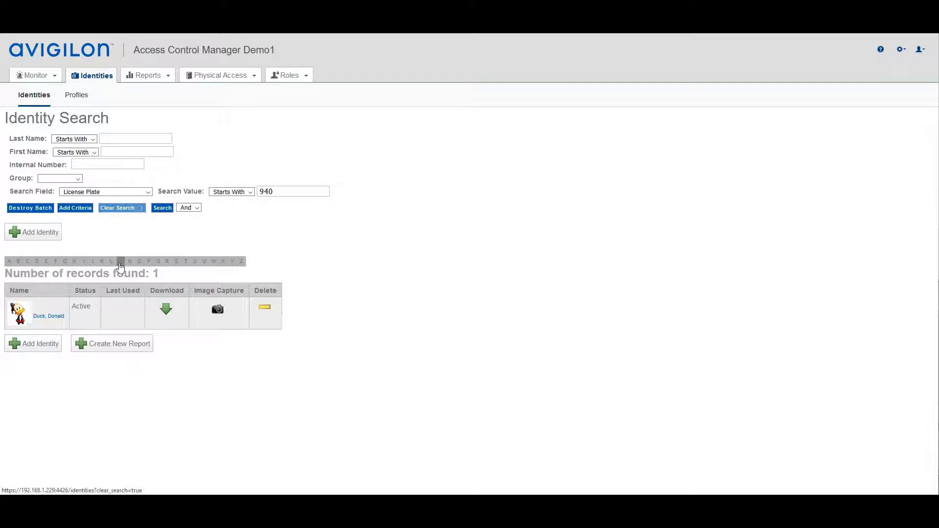
{"action": "left_click", "coordinate": [102, 208]}
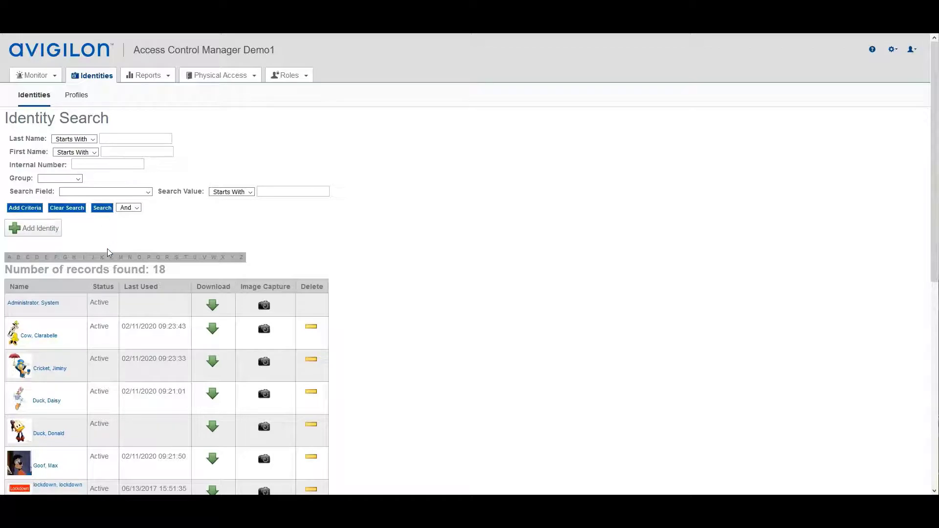
{"action": "scroll", "coordinate": [209, 248], "scroll_direction": "down", "scroll_amount": 1}
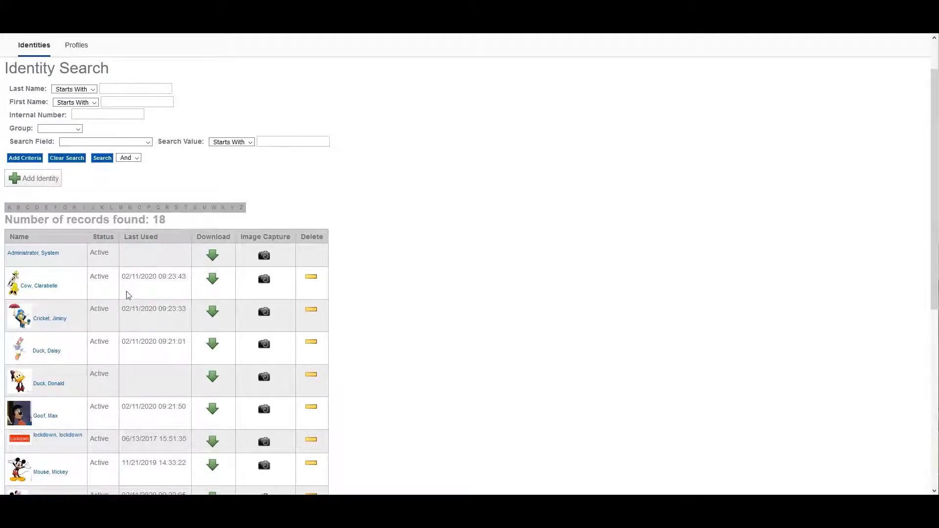
{"action": "scroll", "coordinate": [166, 291], "scroll_direction": "up", "scroll_amount": 2}
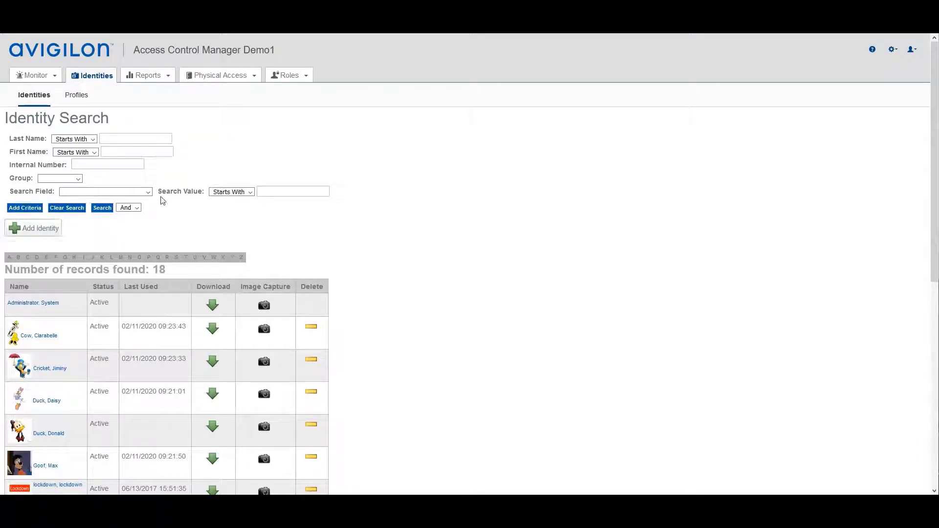
Filter the identity search by the Accounting group, finding 3 identities.
{"action": "left_click", "coordinate": [76, 180]}
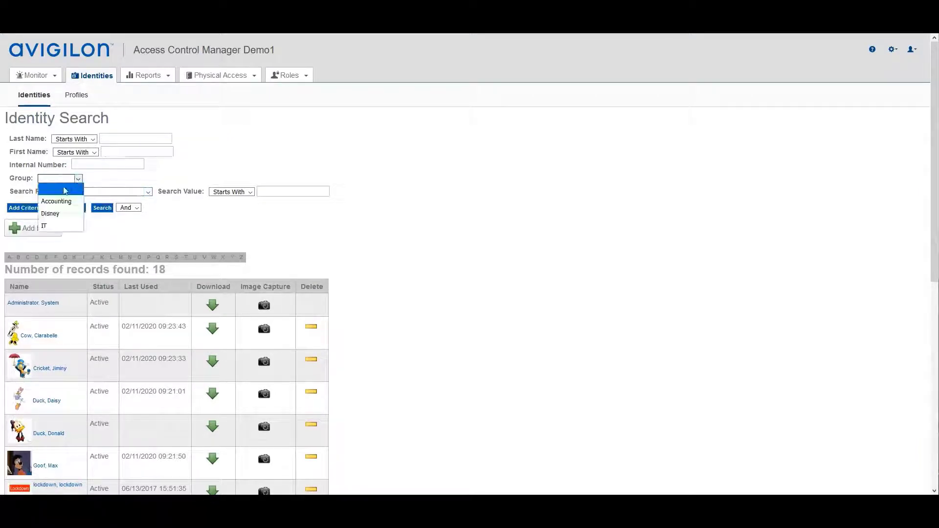
{"action": "left_click", "coordinate": [62, 202]}
{"action": "left_click", "coordinate": [102, 208]}
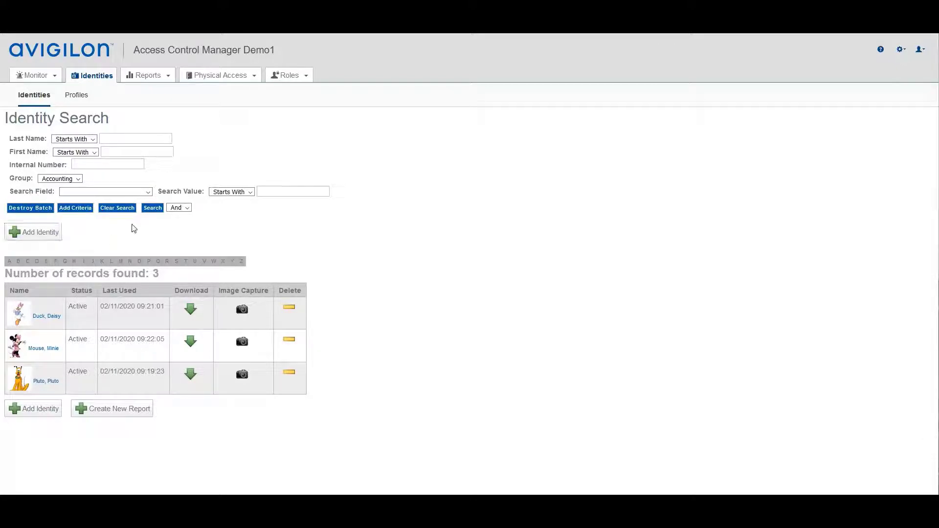
Open and close the account menu, then clear the Accounting criteria and results.
{"action": "left_click", "coordinate": [916, 50]}
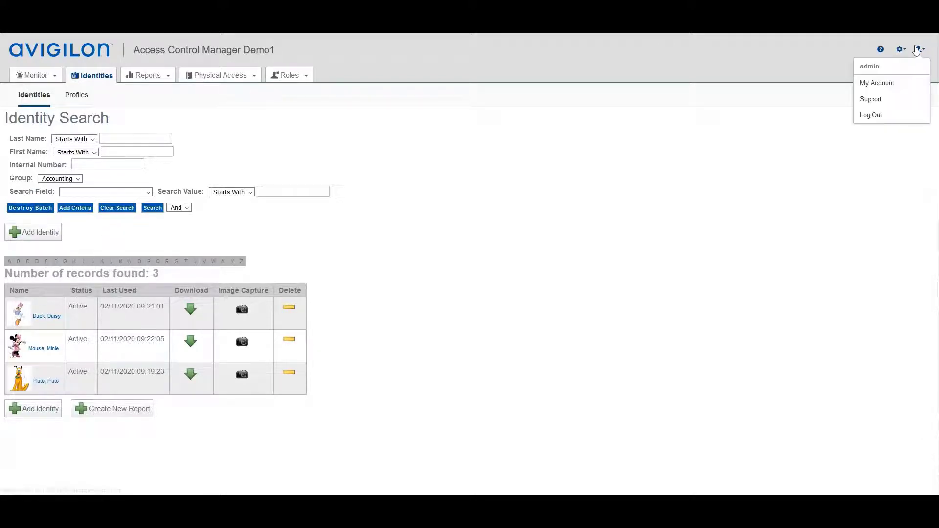
{"action": "left_click", "coordinate": [876, 72]}
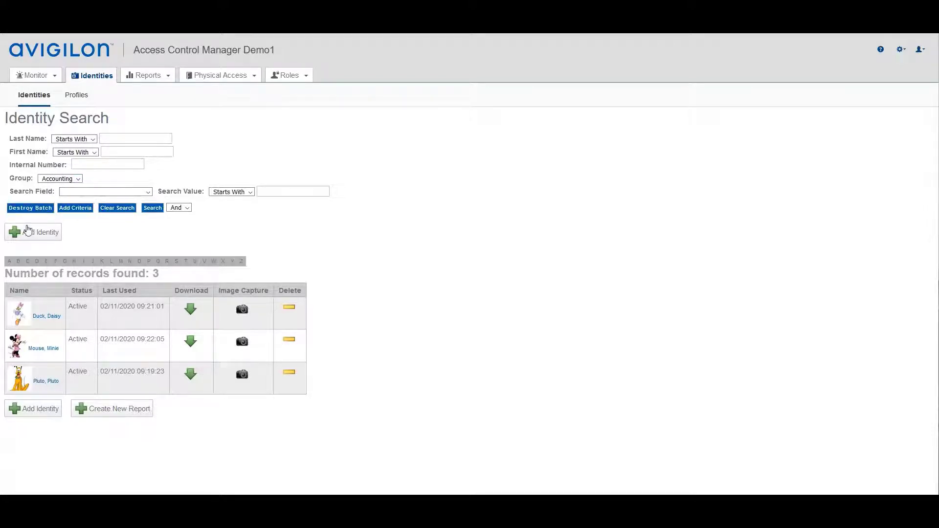
{"action": "left_click", "coordinate": [41, 209]}
{"action": "left_click", "coordinate": [117, 208]}
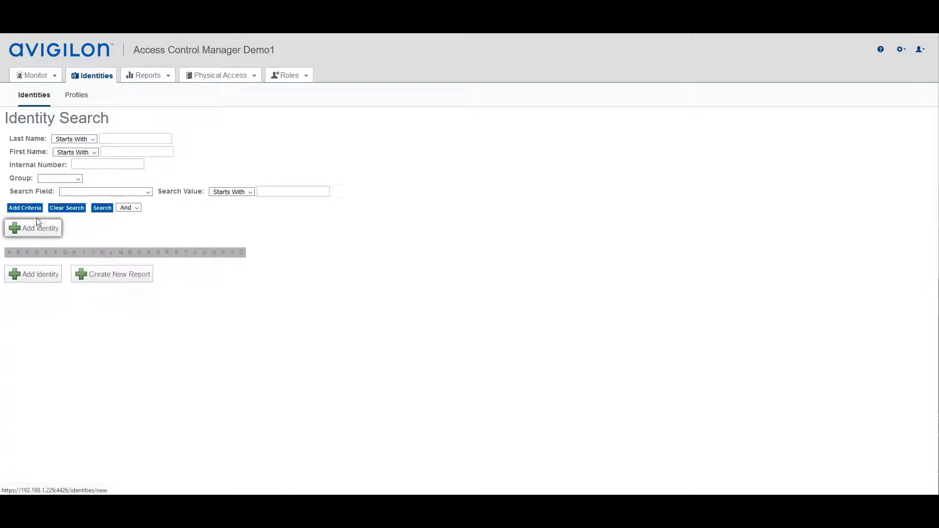
Search identities by Status Active, finding 16, and open one identity's record for editing.
{"action": "left_click", "coordinate": [102, 209]}
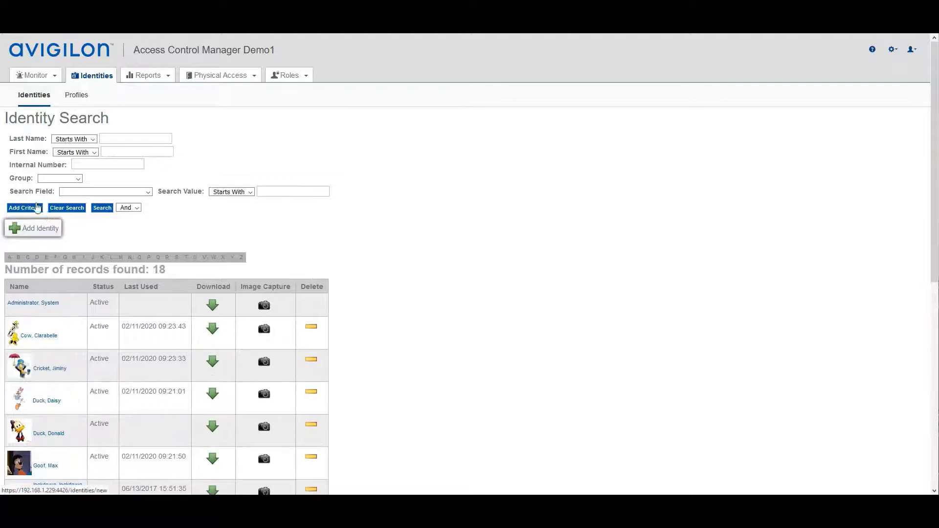
{"action": "left_click", "coordinate": [148, 192]}
{"action": "left_click_drag", "start_coordinate": [146, 233], "coordinate": [146, 324]}
{"action": "left_click", "coordinate": [73, 375]}
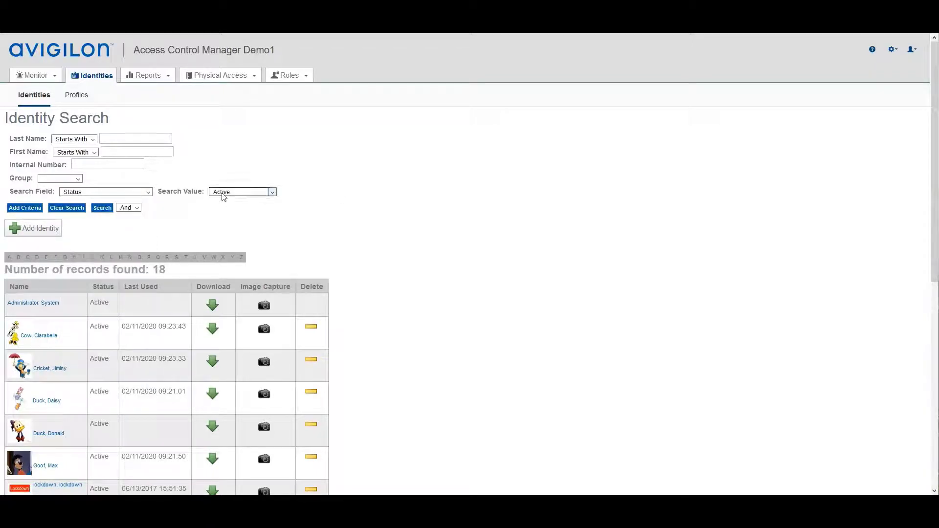
{"action": "left_click", "coordinate": [147, 192]}
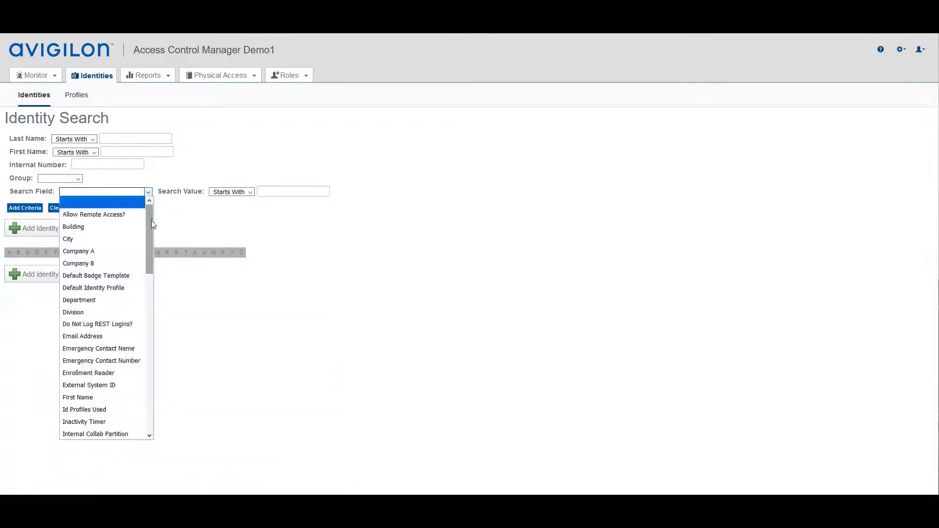
{"action": "left_click_drag", "start_coordinate": [150, 247], "coordinate": [146, 369]}
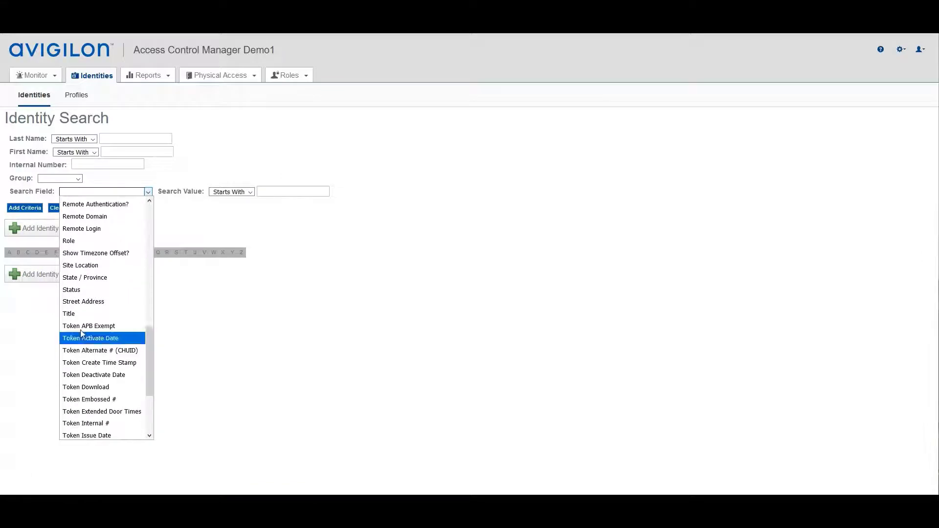
{"action": "left_click", "coordinate": [72, 290]}
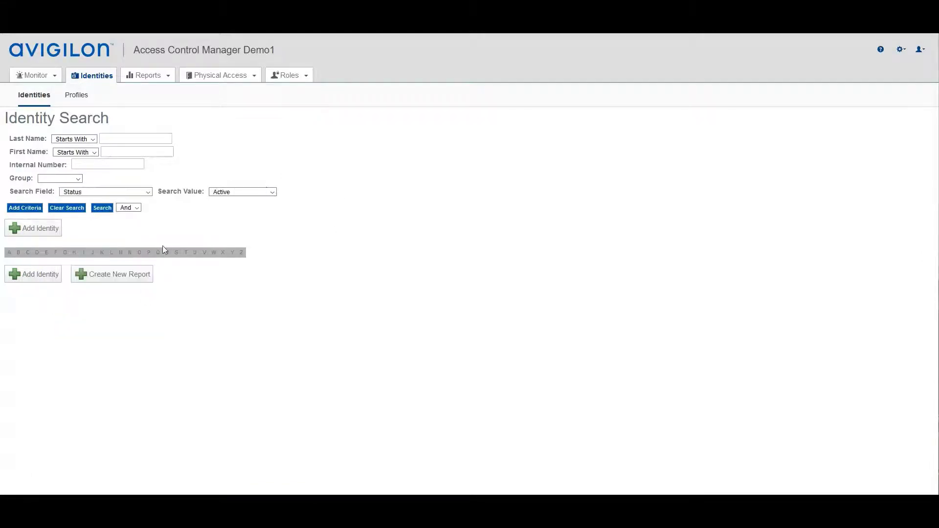
{"action": "left_click", "coordinate": [103, 209]}
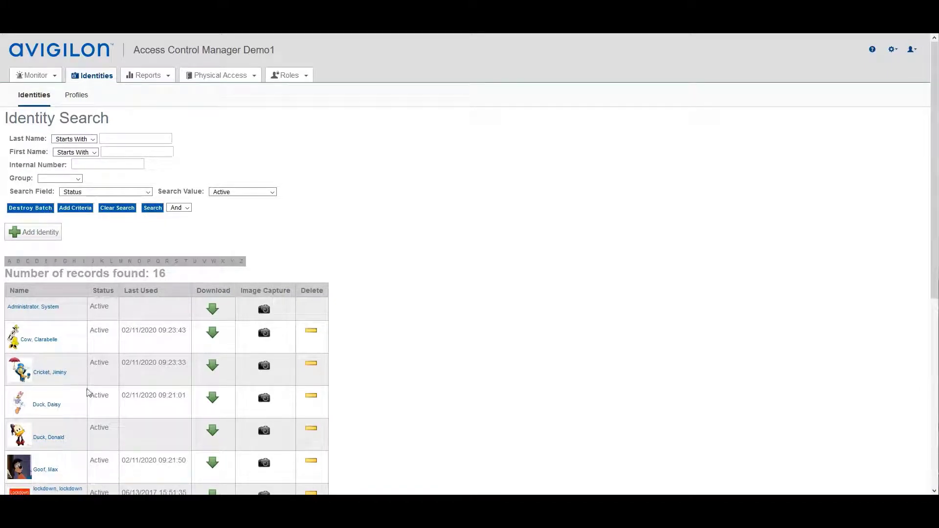
{"action": "left_click", "coordinate": [49, 434]}
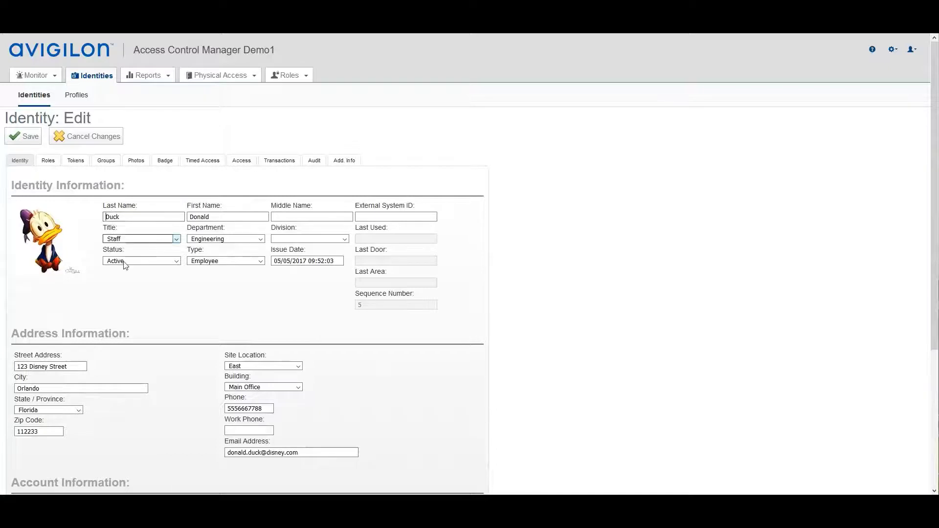
Review the Title and Department choices, leaving Staff and Engineering unchanged.
{"action": "left_click", "coordinate": [177, 239]}
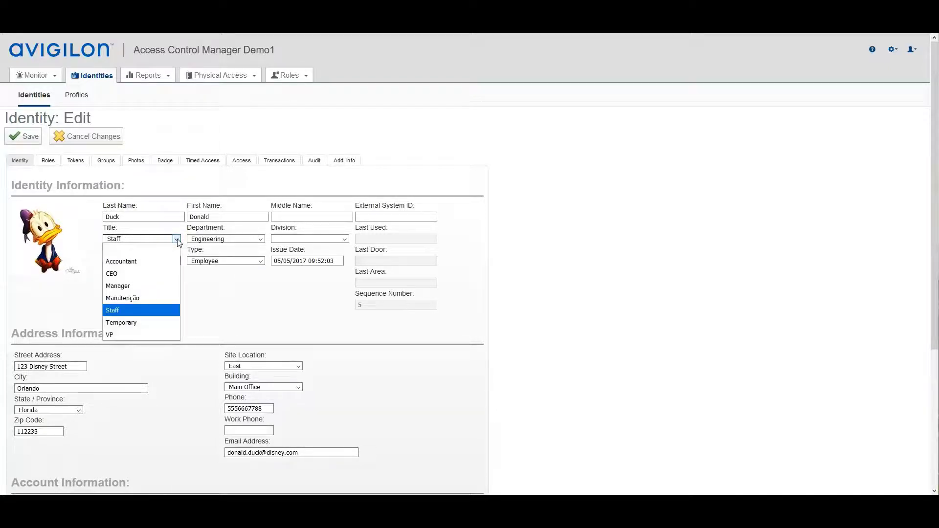
{"action": "left_click", "coordinate": [178, 241]}
{"action": "left_click", "coordinate": [177, 240]}
{"action": "left_click", "coordinate": [261, 240]}
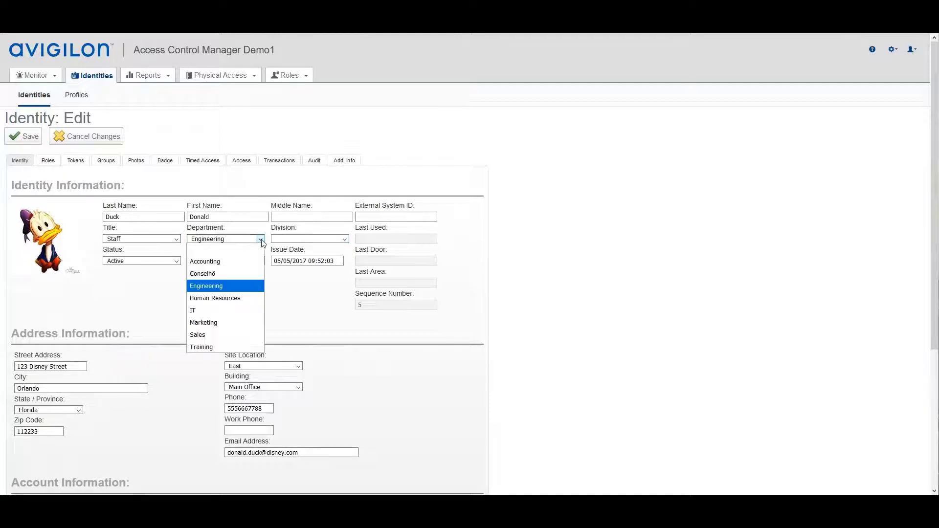
{"action": "left_click", "coordinate": [893, 50]}
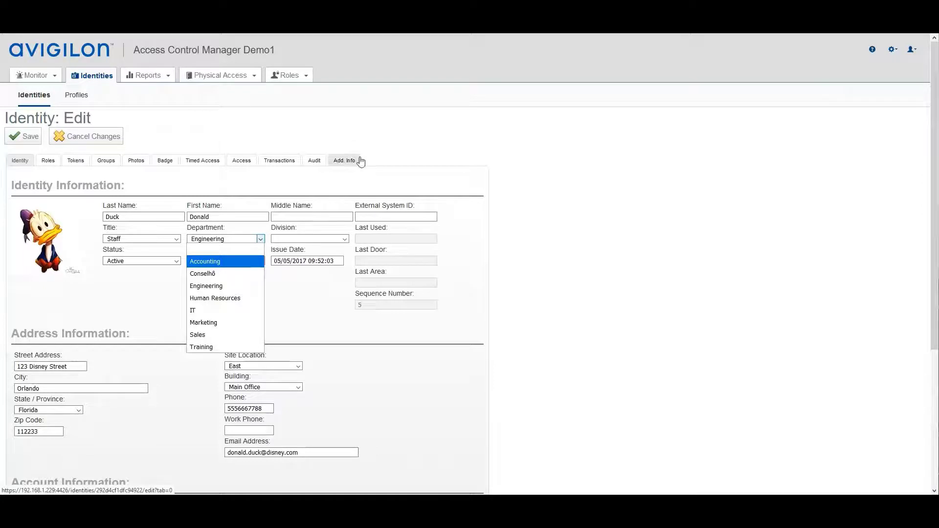
{"action": "left_click", "coordinate": [296, 178]}
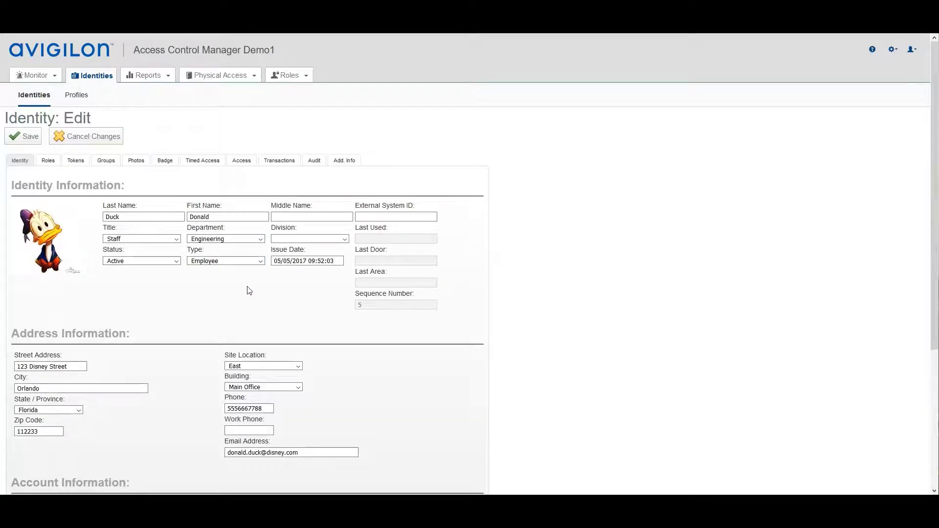
{"action": "scroll", "coordinate": [219, 318], "scroll_direction": "down", "scroll_amount": 1}
Set Remote Domain to mightyavengers.com and enable Remote Authentication in Account Information.
{"action": "scroll", "coordinate": [219, 318], "scroll_direction": "down", "scroll_amount": 1}
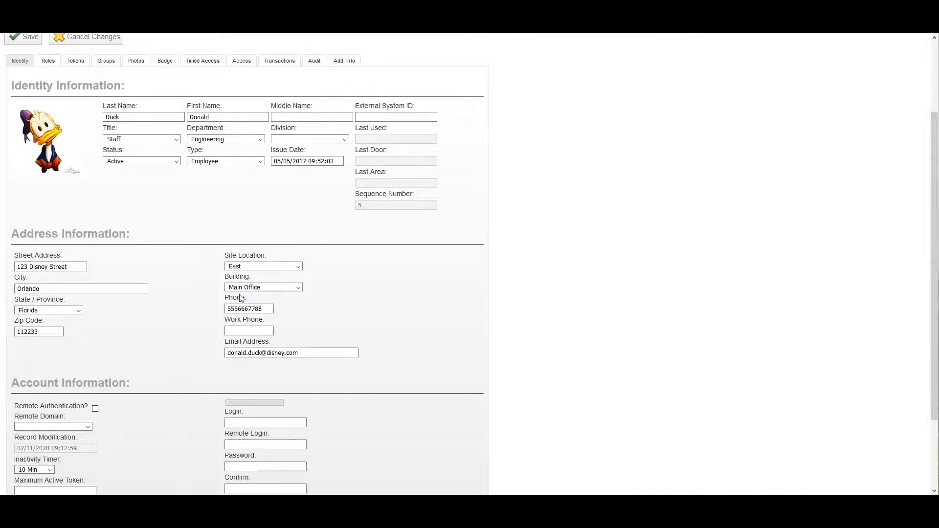
{"action": "scroll", "coordinate": [241, 298], "scroll_direction": "down", "scroll_amount": 2}
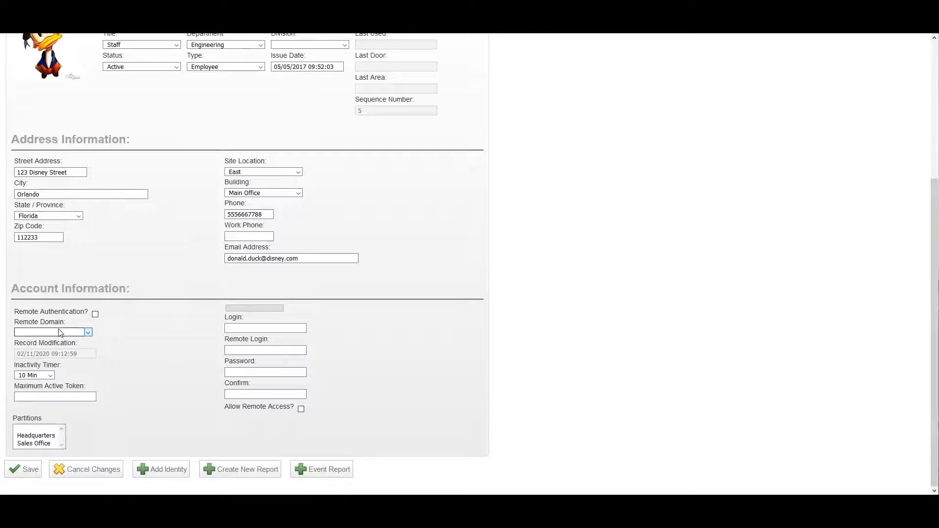
{"action": "left_click", "coordinate": [34, 331]}
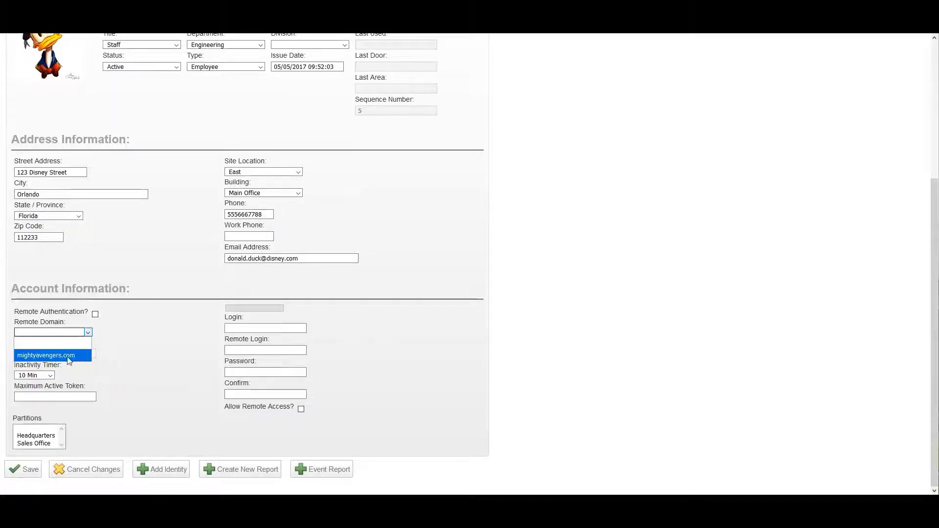
{"action": "left_click", "coordinate": [69, 361]}
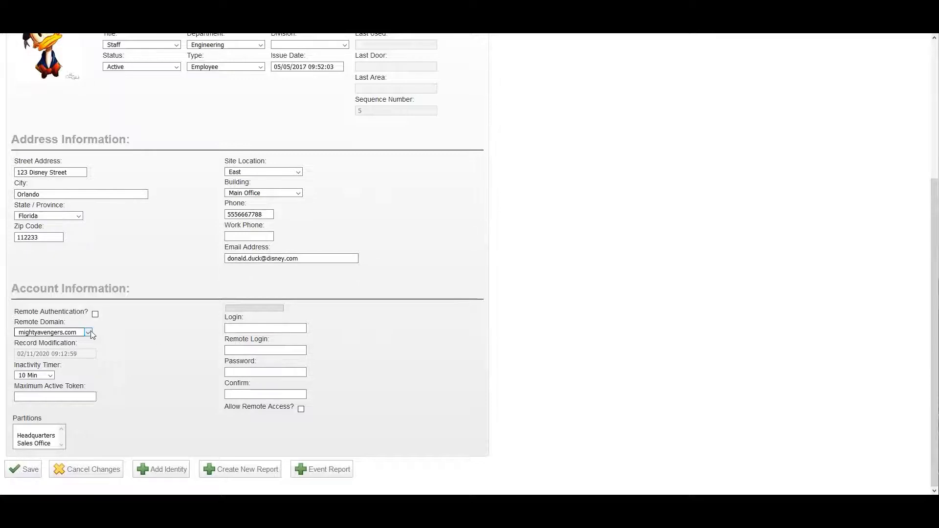
{"action": "left_click", "coordinate": [95, 316]}
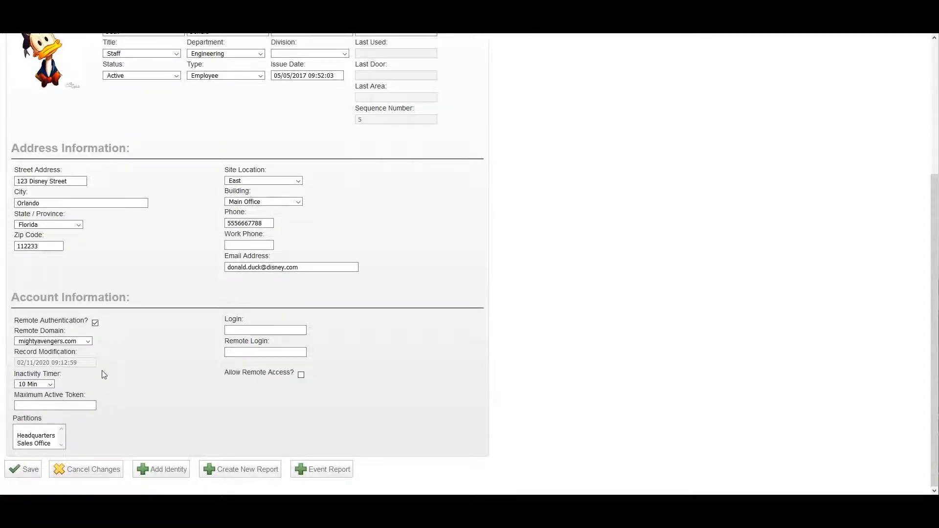
{"action": "left_click", "coordinate": [245, 331]}
{"action": "left_click", "coordinate": [239, 332]}
{"action": "scroll", "coordinate": [342, 372], "scroll_direction": "up", "scroll_amount": 4}
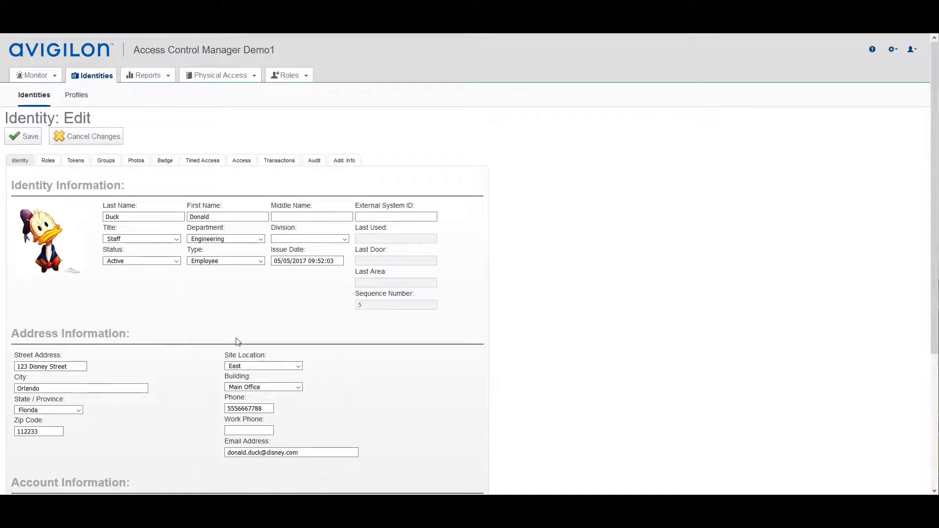
Add P- Elevator 6th Bus H to the roles alongside P - Employees Entrance M-F 8a-5p and save.
{"action": "left_click", "coordinate": [49, 162]}
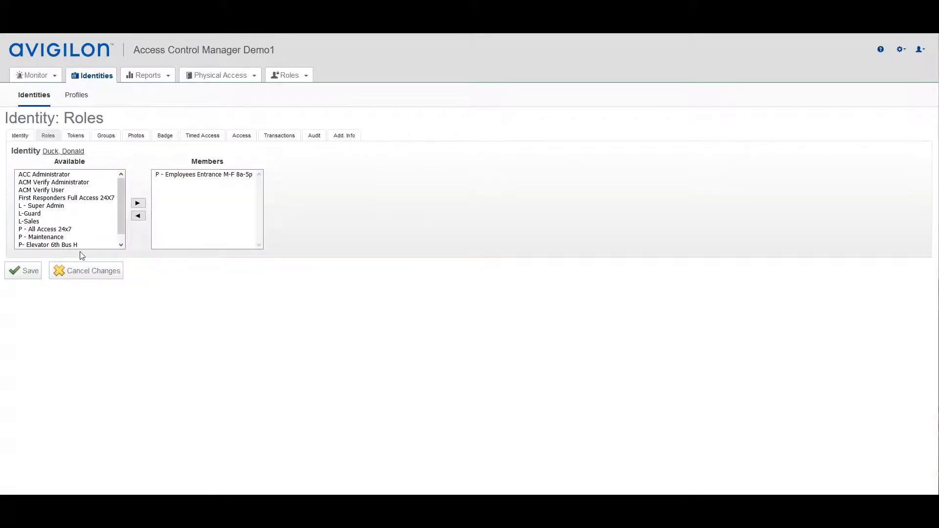
{"action": "left_click", "coordinate": [125, 201]}
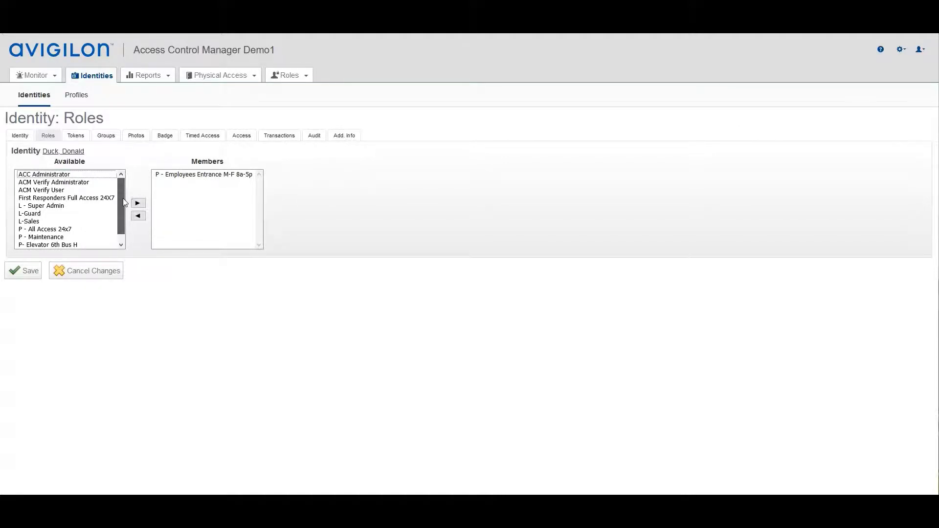
{"action": "left_click_drag", "start_coordinate": [124, 198], "coordinate": [122, 201]}
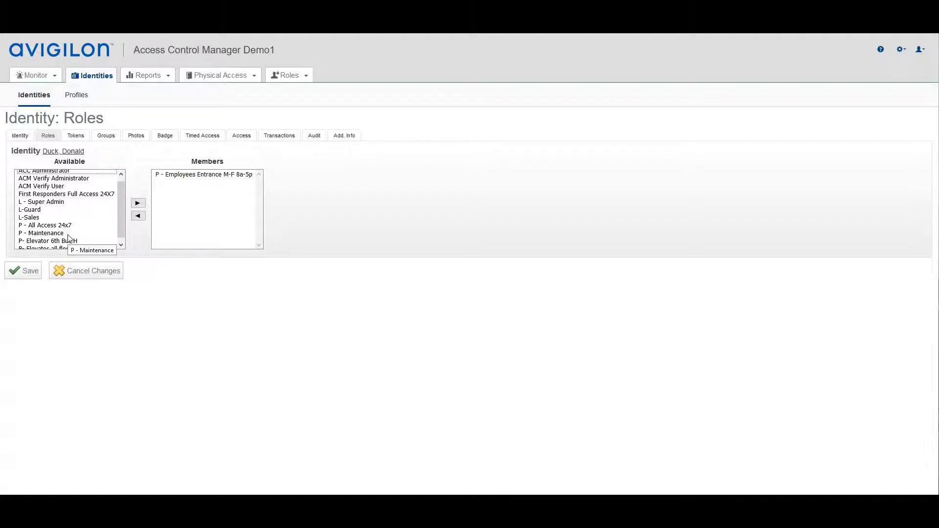
{"action": "left_click", "coordinate": [28, 210]}
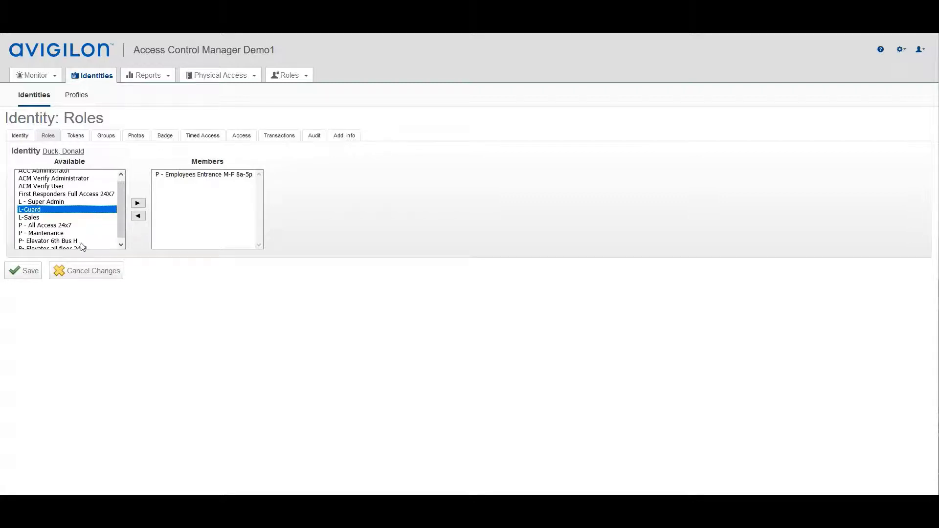
{"action": "left_click", "coordinate": [45, 242]}
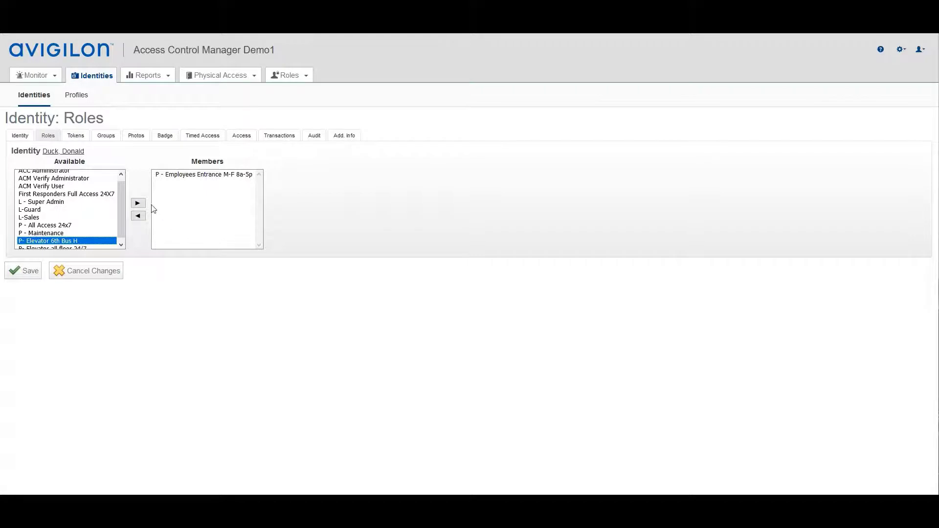
{"action": "left_click", "coordinate": [138, 204]}
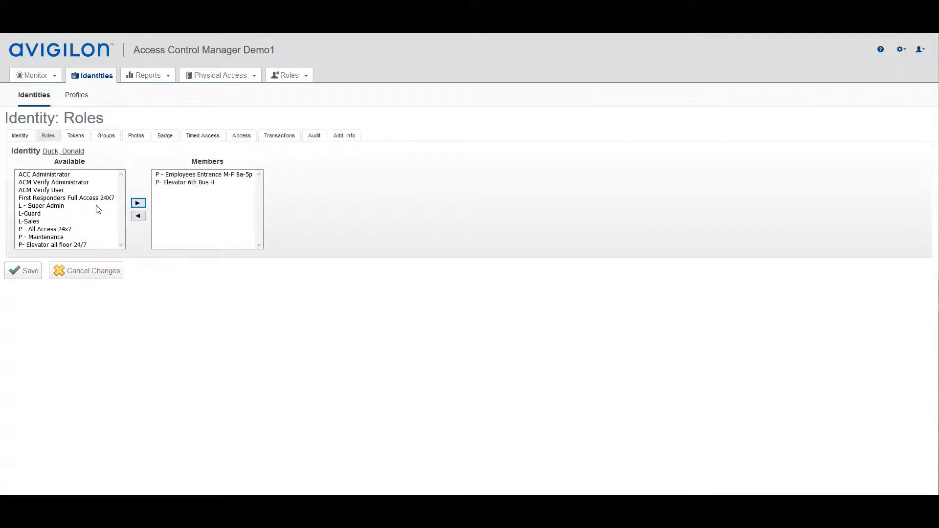
{"action": "left_click", "coordinate": [57, 190]}
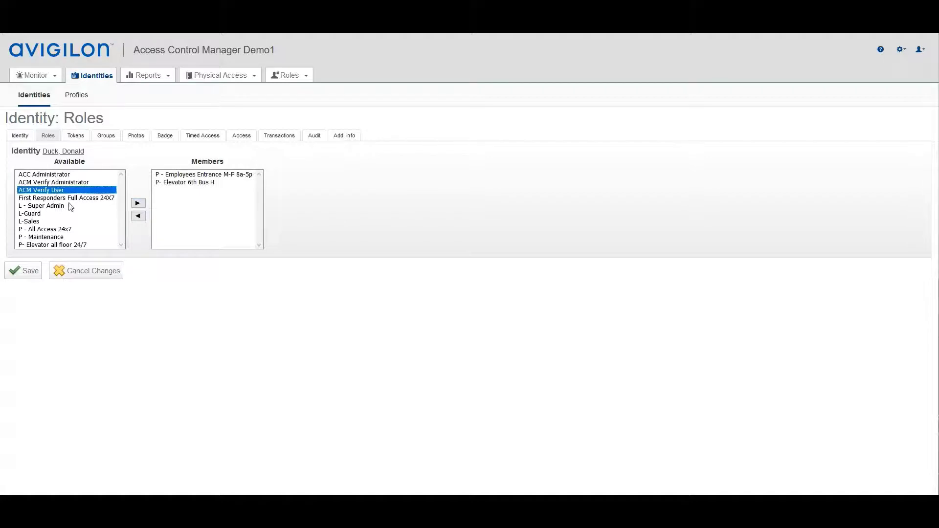
{"action": "left_click", "coordinate": [39, 206], "text": "ctrl"}
{"action": "left_click", "coordinate": [34, 229], "text": "ctrl"}
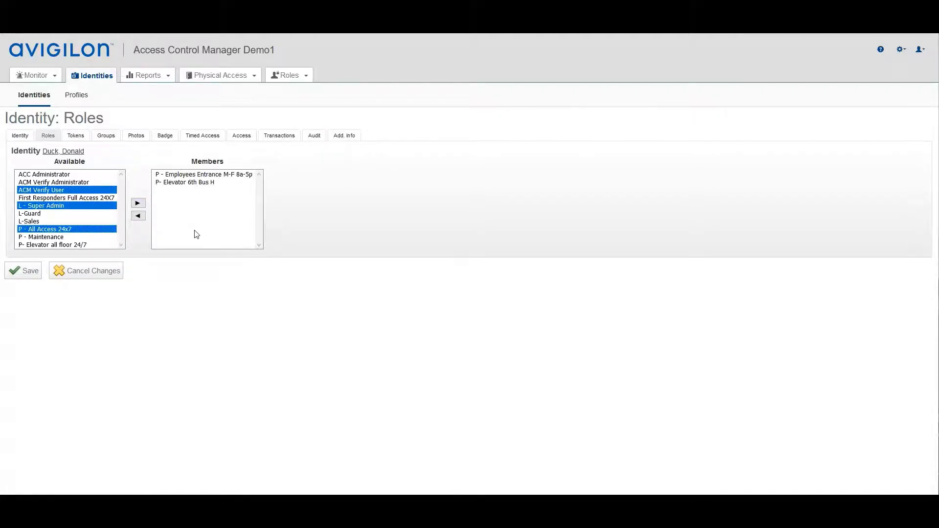
{"action": "left_click", "coordinate": [31, 278]}
{"action": "left_click", "coordinate": [29, 273]}
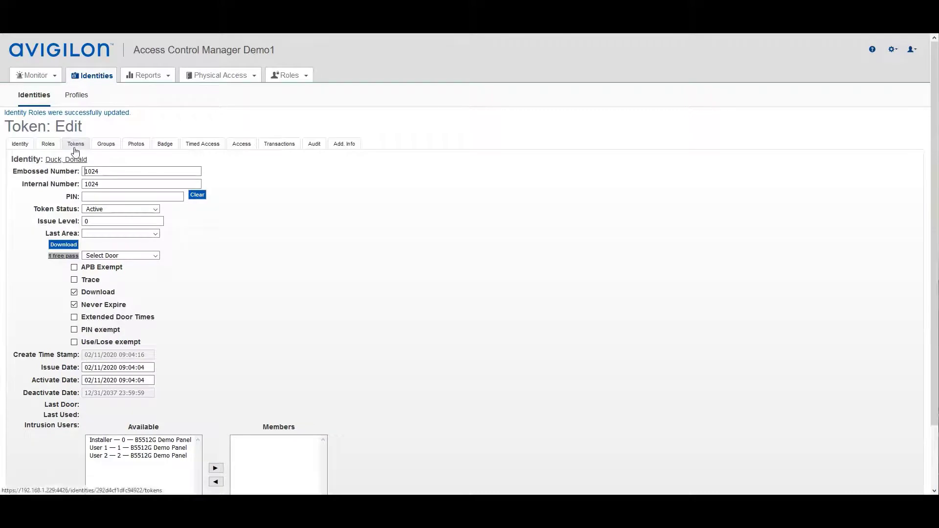
{"action": "left_click", "coordinate": [85, 196]}
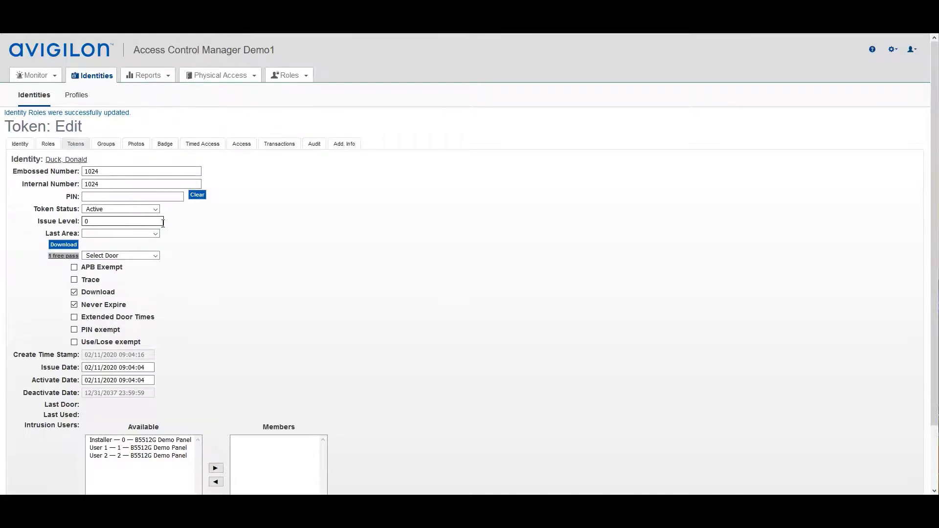
{"action": "scroll", "coordinate": [163, 223], "scroll_direction": "down", "scroll_amount": 2}
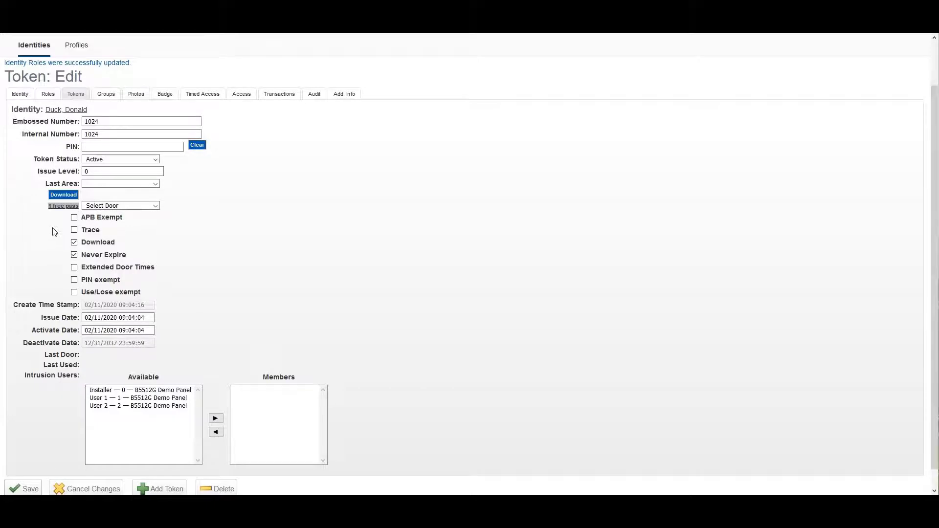
{"action": "left_click", "coordinate": [155, 160]}
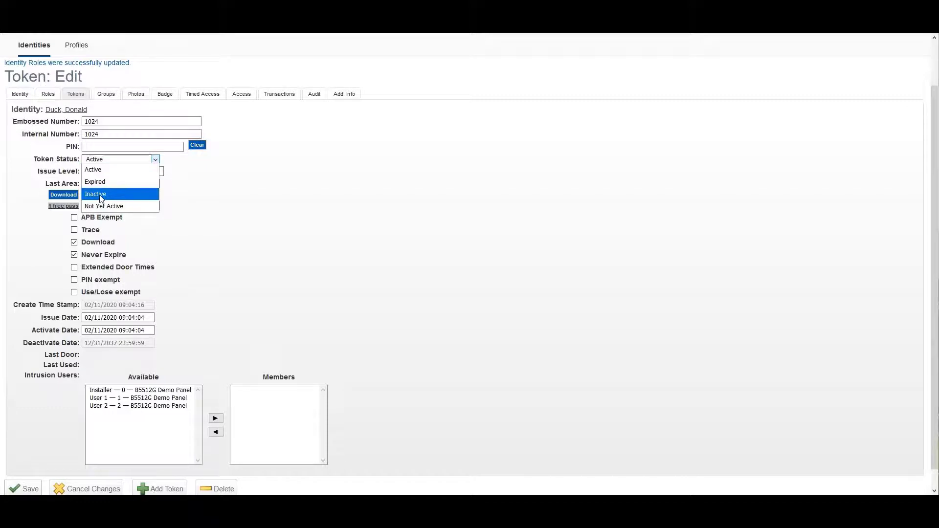
{"action": "left_click", "coordinate": [101, 197]}
{"action": "scroll", "coordinate": [189, 218], "scroll_direction": "down", "scroll_amount": 1}
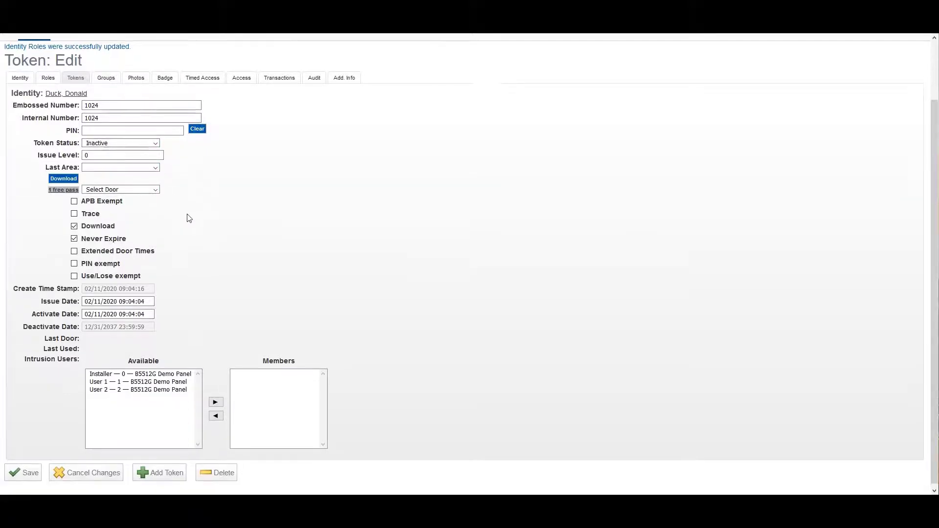
{"action": "left_click", "coordinate": [17, 468]}
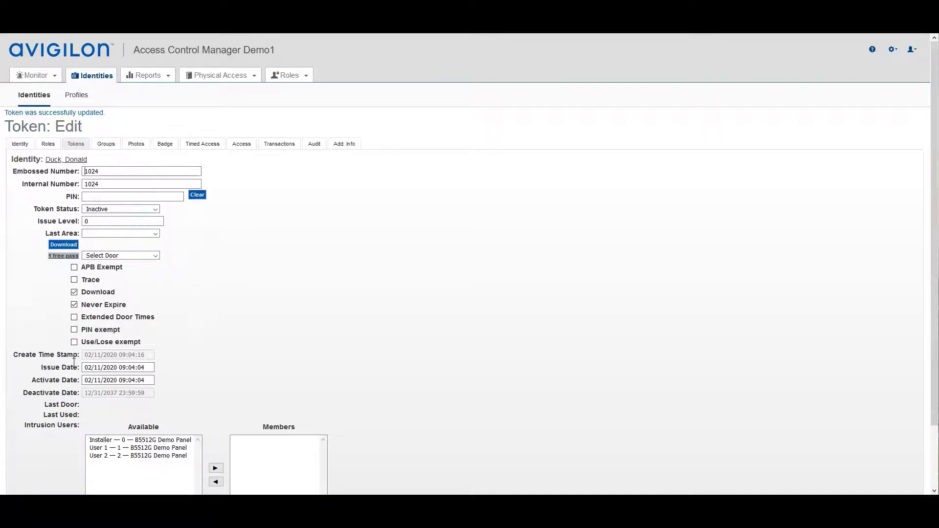
{"action": "scroll", "coordinate": [219, 297], "scroll_direction": "down", "scroll_amount": 3}
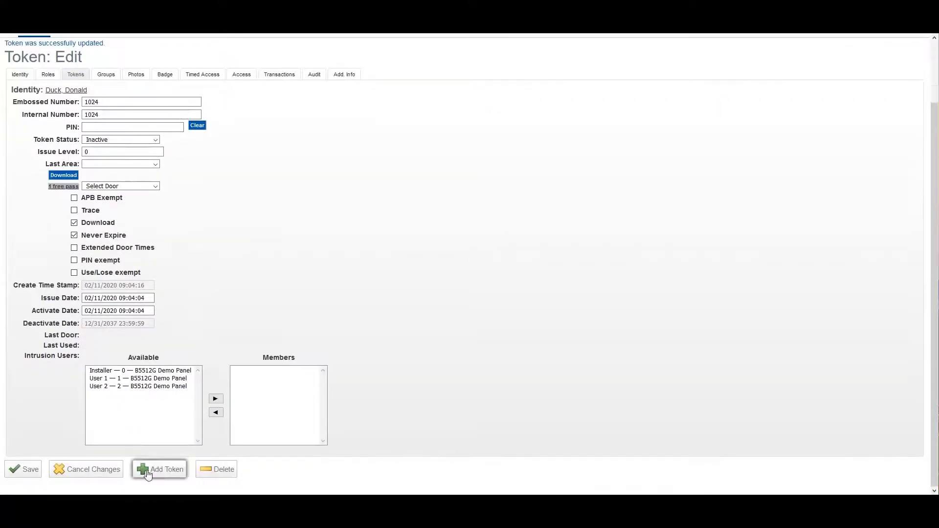
{"action": "left_click", "coordinate": [154, 472]}
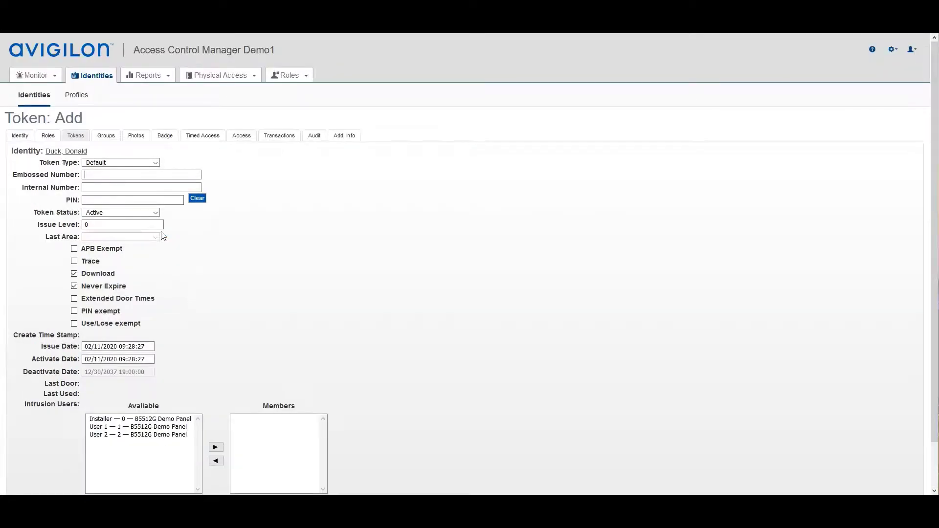
{"action": "left_click", "coordinate": [88, 175]}
{"action": "left_click_drag", "start_coordinate": [36, 165], "coordinate": [80, 164]}
{"action": "left_click", "coordinate": [157, 163]}
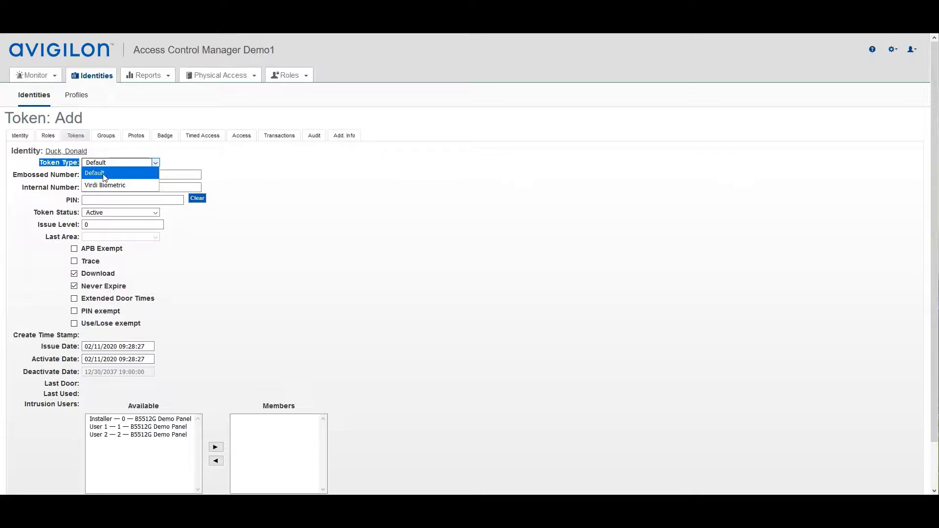
{"action": "left_click", "coordinate": [286, 187]}
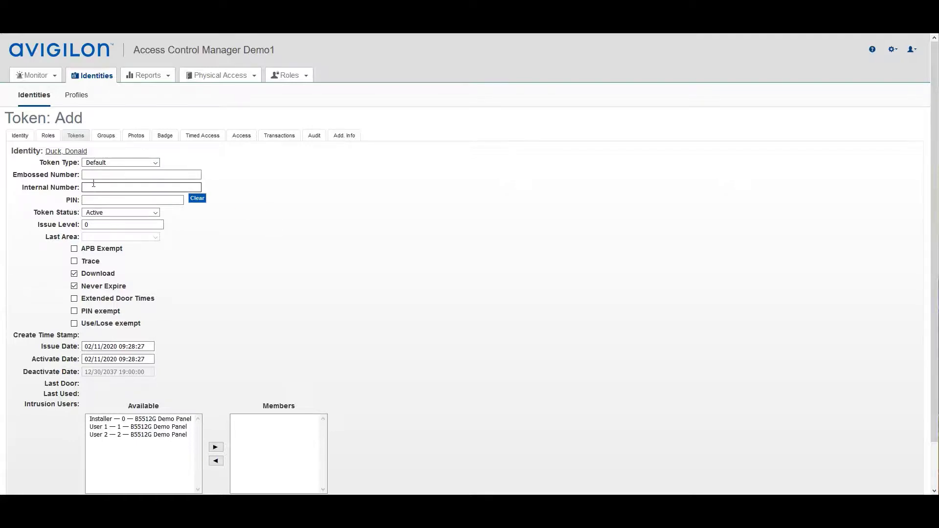
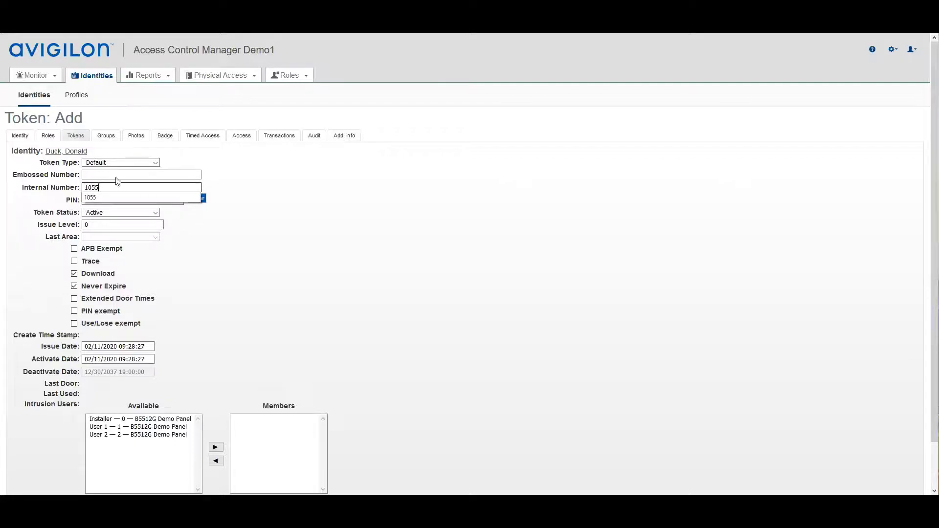
{"action": "left_click", "coordinate": [225, 255]}
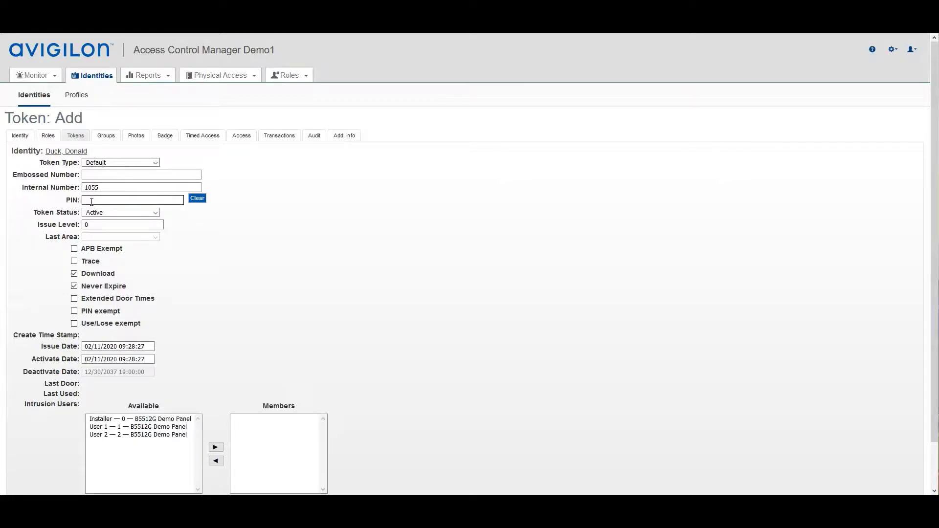
{"action": "key", "text": "Tab"}
{"action": "scroll", "coordinate": [197, 283], "scroll_direction": "down", "scroll_amount": 1}
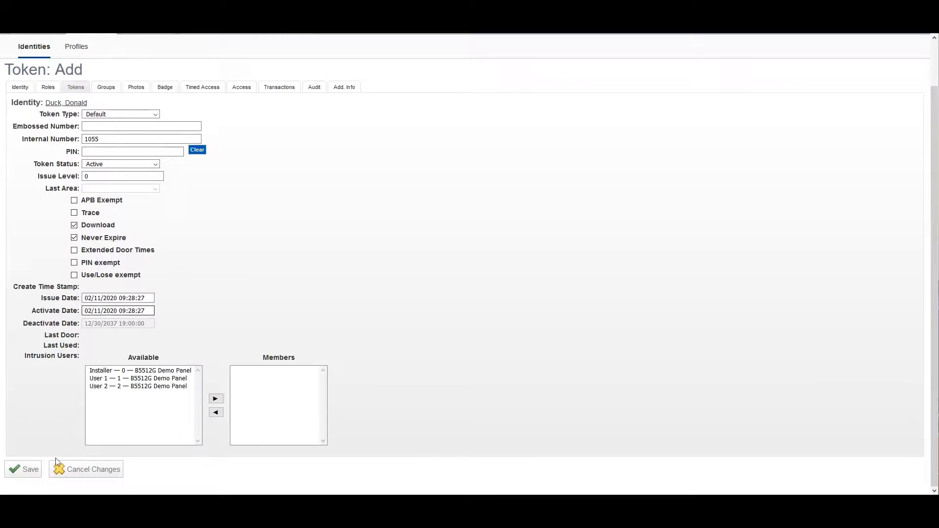
{"action": "left_click", "coordinate": [18, 471]}
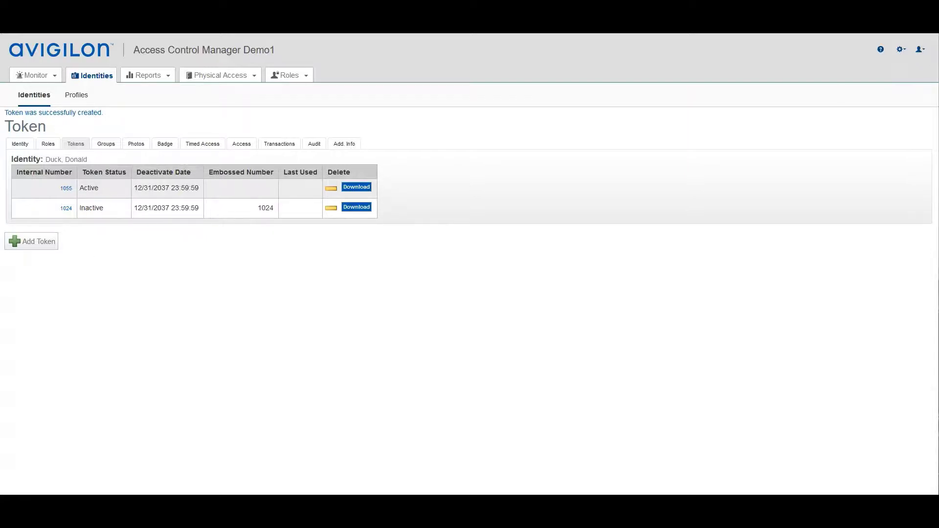
{"action": "left_click", "coordinate": [902, 49]}
{"action": "left_click", "coordinate": [105, 144]}
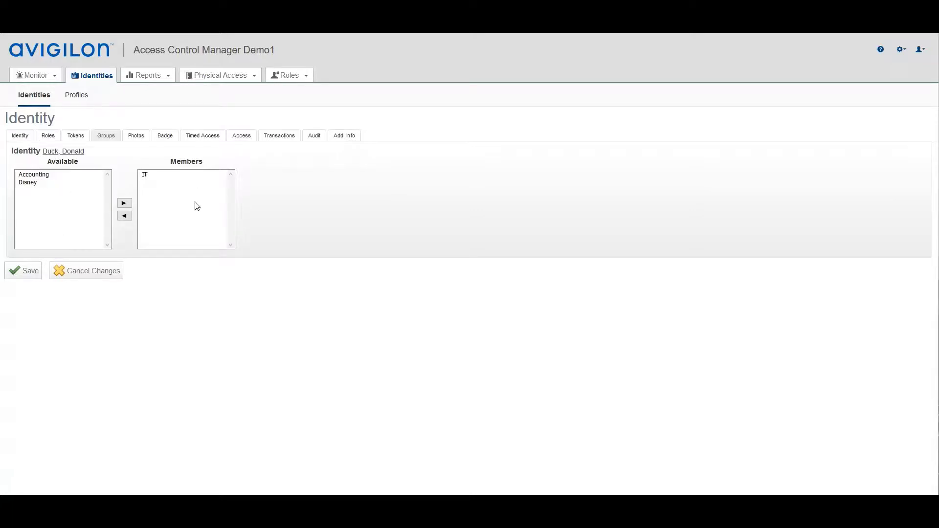
Add the Disney group to the identity's groups alongside IT, leaving it unsaved.
{"action": "left_click", "coordinate": [30, 183]}
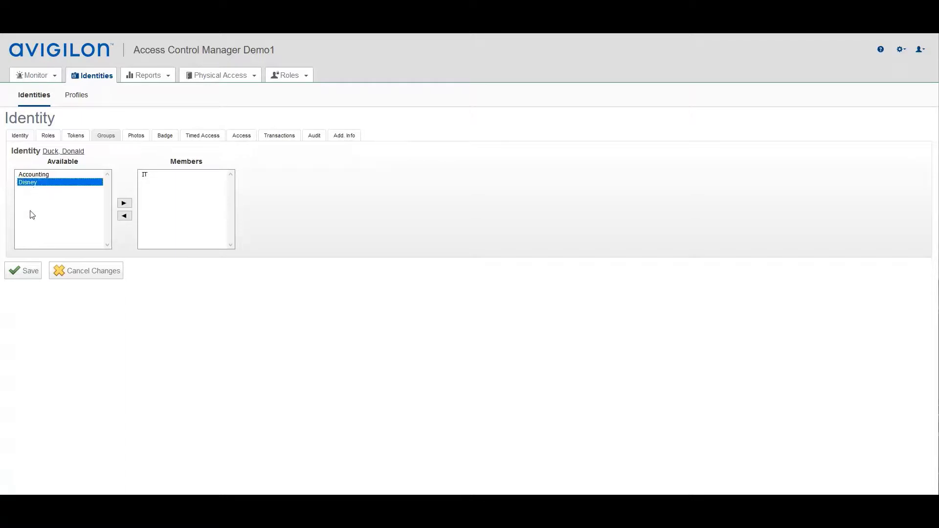
{"action": "left_click", "coordinate": [125, 203]}
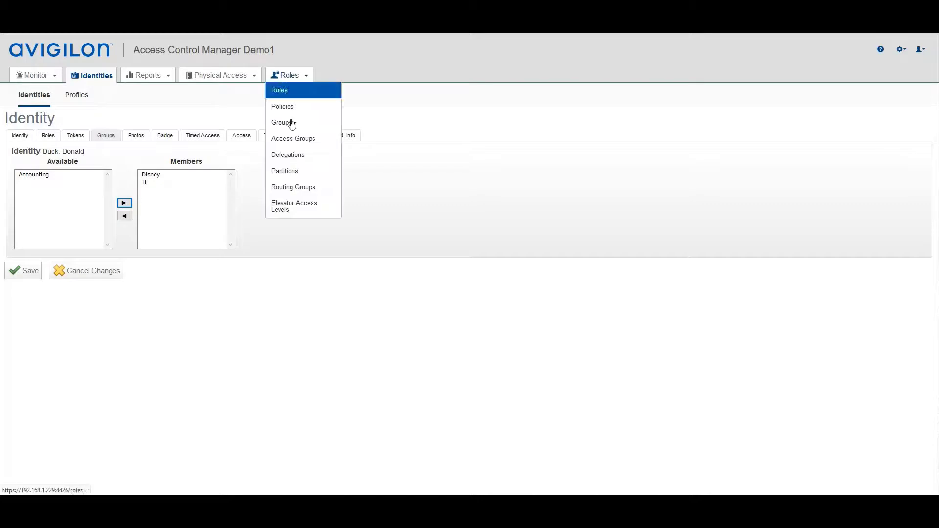
{"action": "mouse_move", "coordinate": [290, 75]}
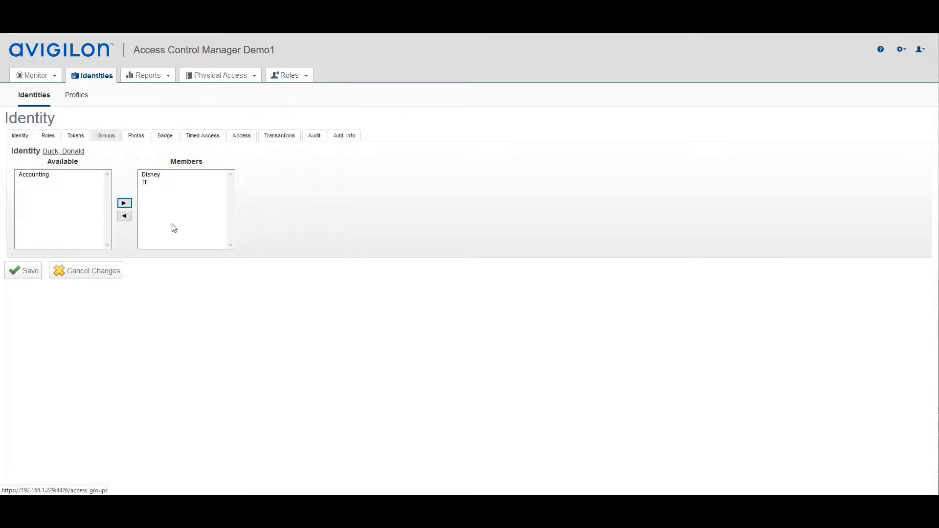
{"action": "left_click", "coordinate": [136, 136]}
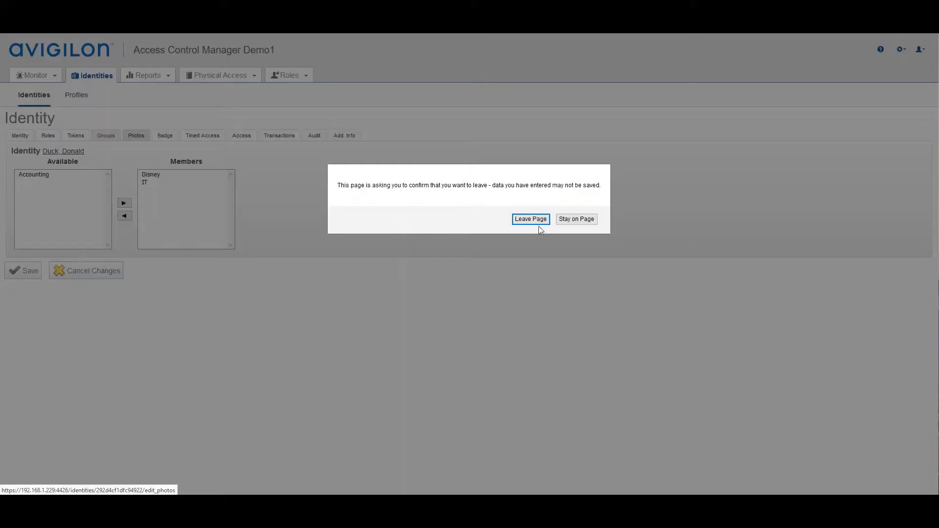
Confirm leaving the groups page, view the photo, and go to the identity's badge settings.
{"action": "left_click", "coordinate": [535, 223]}
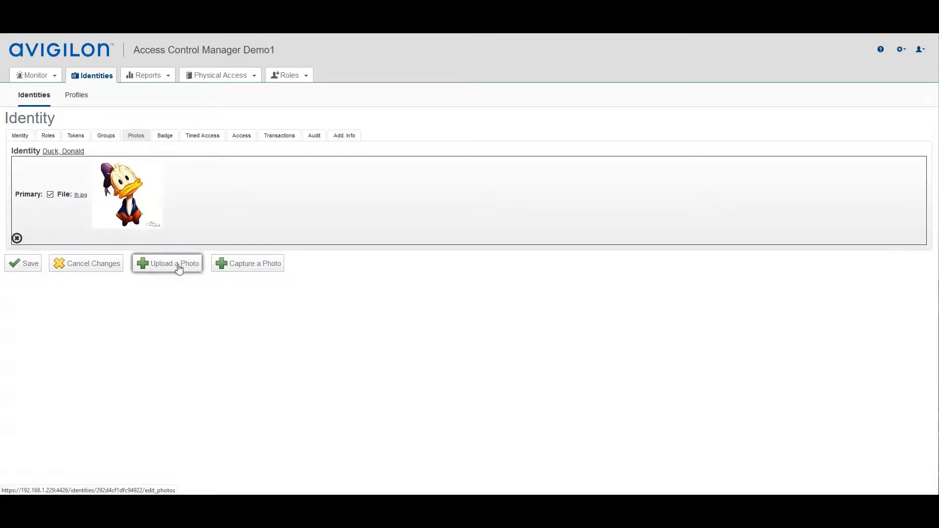
{"action": "left_click", "coordinate": [252, 268]}
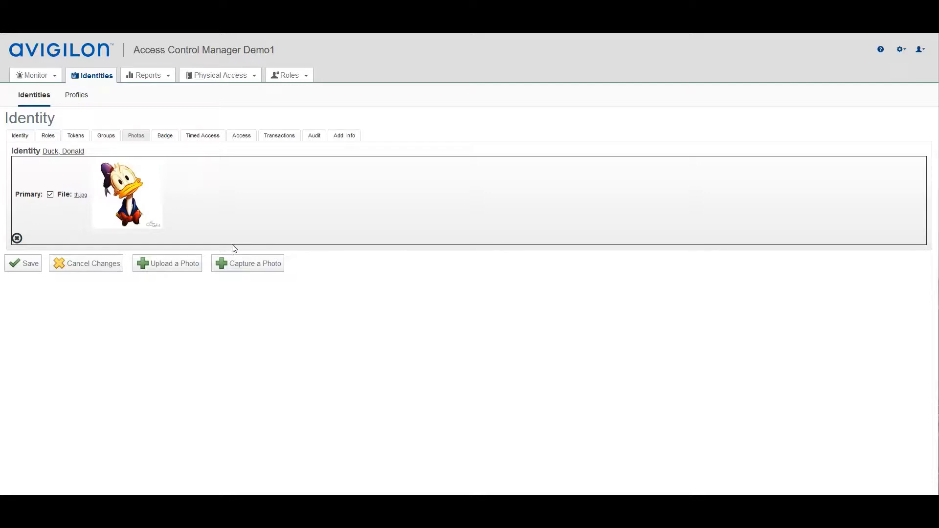
{"action": "left_click", "coordinate": [164, 138]}
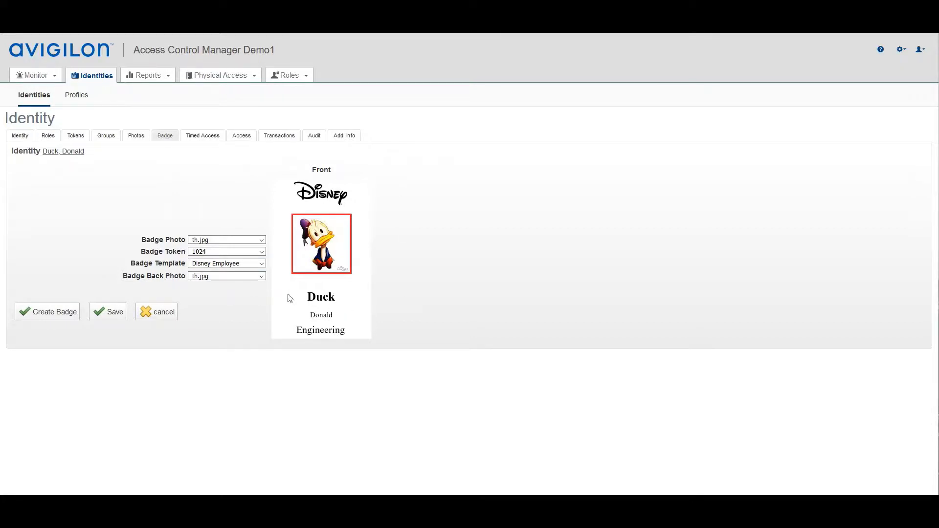
Keep Disney Employee as the badge template and switch to the identity's Timed Access page.
{"action": "left_click", "coordinate": [262, 263]}
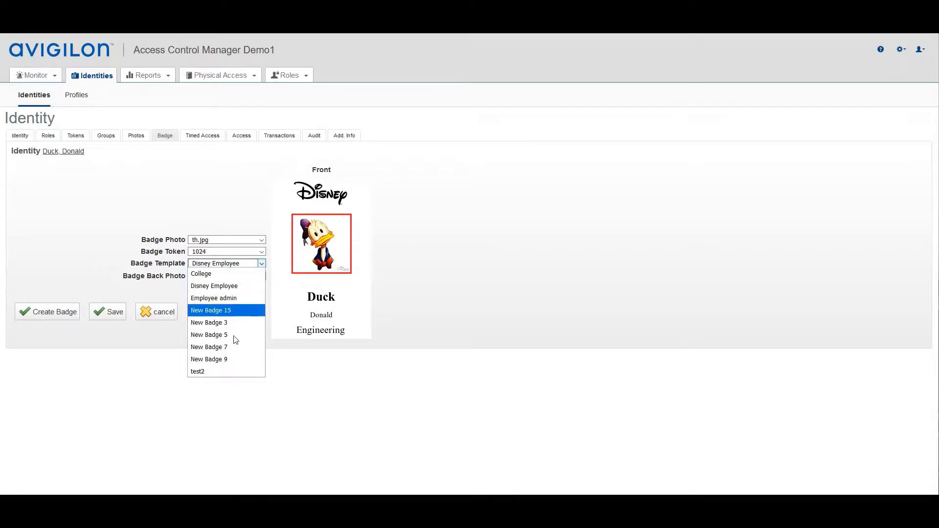
{"action": "left_click", "coordinate": [498, 269]}
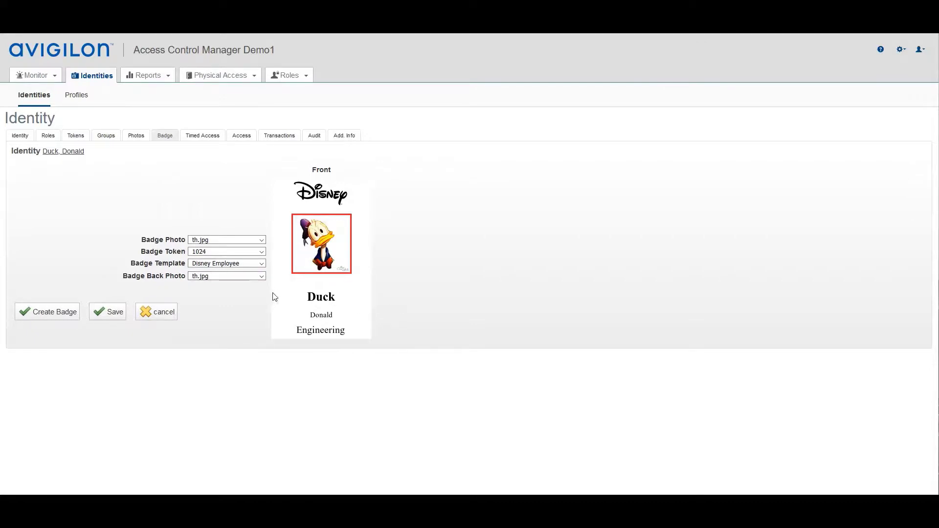
{"action": "left_click", "coordinate": [203, 138]}
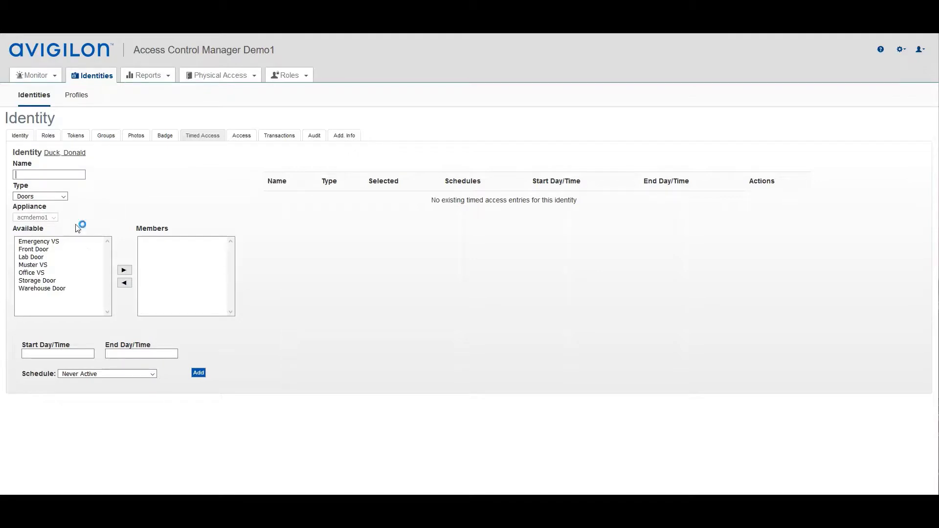
Add Lab Door to the entry's members and set the start to 11 Feb 09:00.
{"action": "left_click", "coordinate": [32, 258]}
{"action": "left_click", "coordinate": [125, 270]}
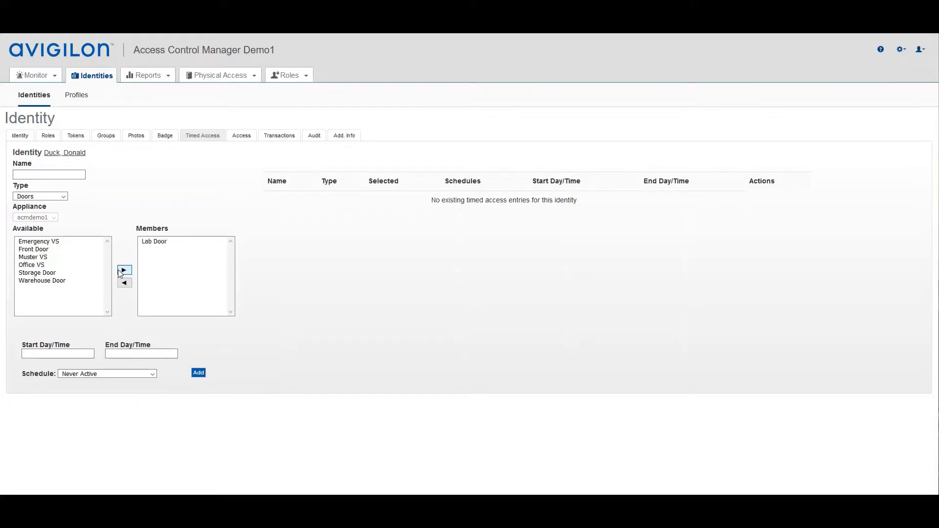
{"action": "left_click", "coordinate": [74, 353]}
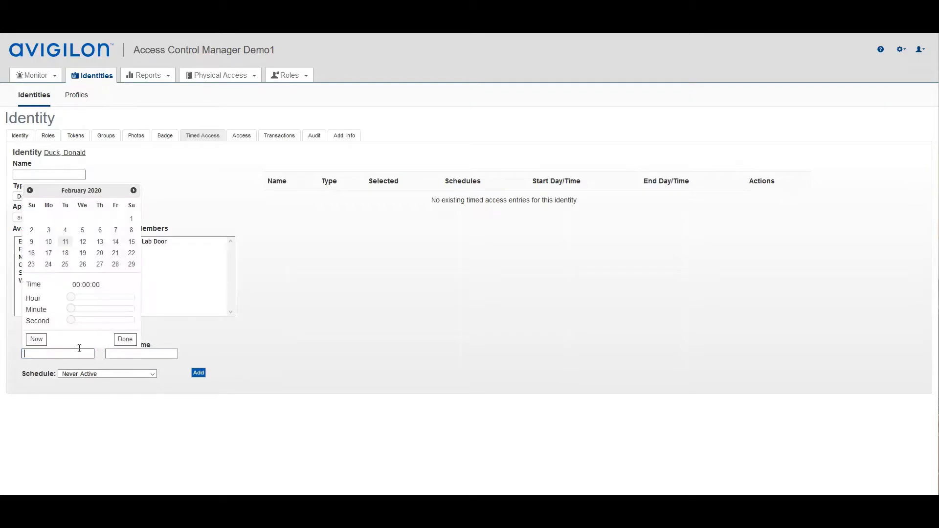
{"action": "left_click", "coordinate": [82, 242]}
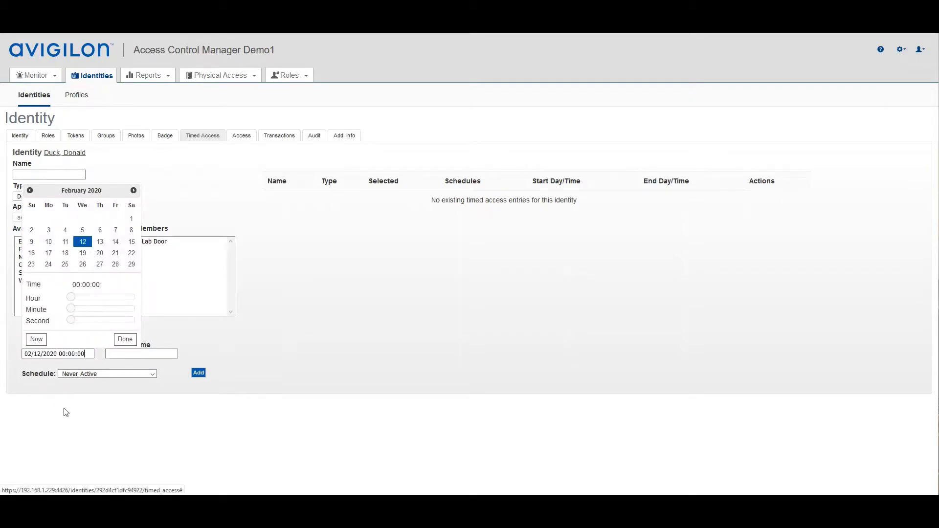
{"action": "left_click", "coordinate": [36, 339]}
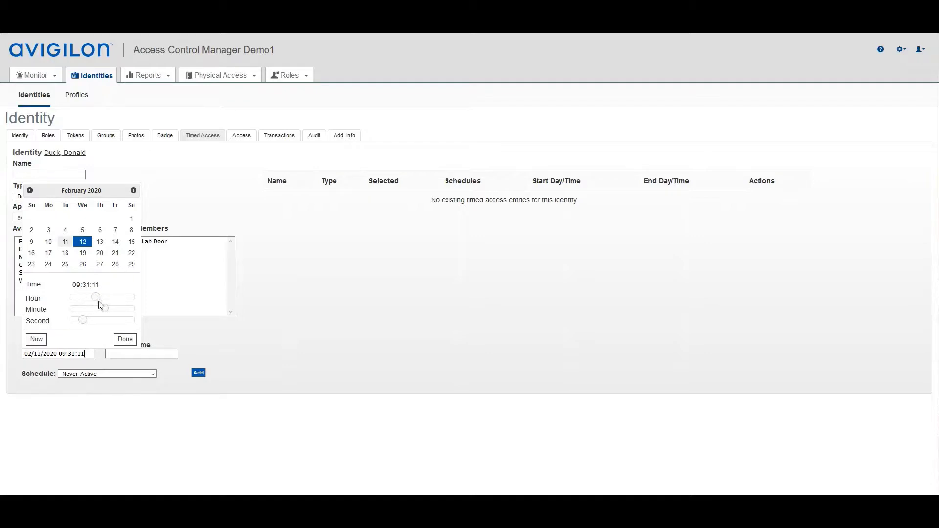
{"action": "left_click_drag", "start_coordinate": [96, 299], "coordinate": [97, 302]}
{"action": "left_click", "coordinate": [70, 309]}
Set the timed access end to 12 Feb 10:00.
{"action": "left_click", "coordinate": [115, 353]}
{"action": "left_click", "coordinate": [137, 355]}
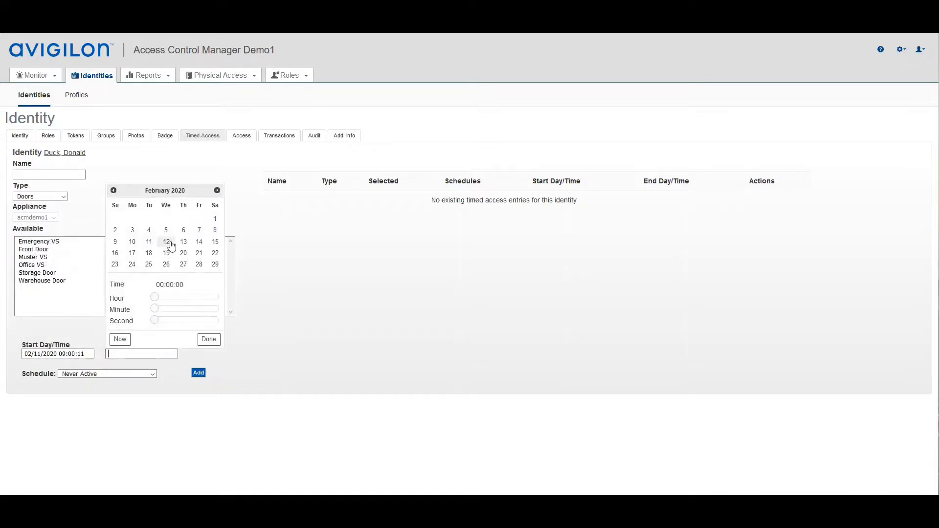
{"action": "left_click", "coordinate": [168, 243]}
{"action": "left_click_drag", "start_coordinate": [155, 298], "coordinate": [183, 304]}
{"action": "left_click", "coordinate": [207, 340]}
Name the entry 'test' and add the Lab Door timed access.
{"action": "left_click", "coordinate": [25, 173]}
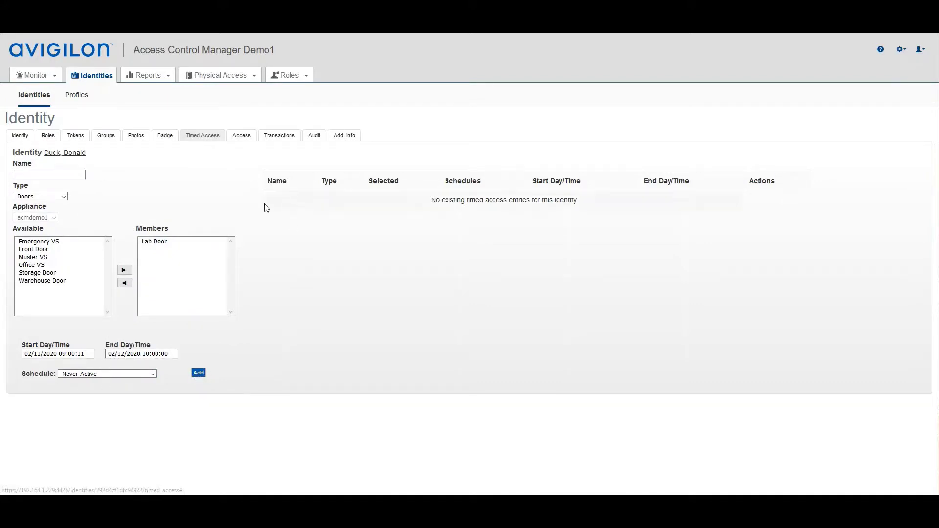
{"action": "left_click", "coordinate": [27, 177]}
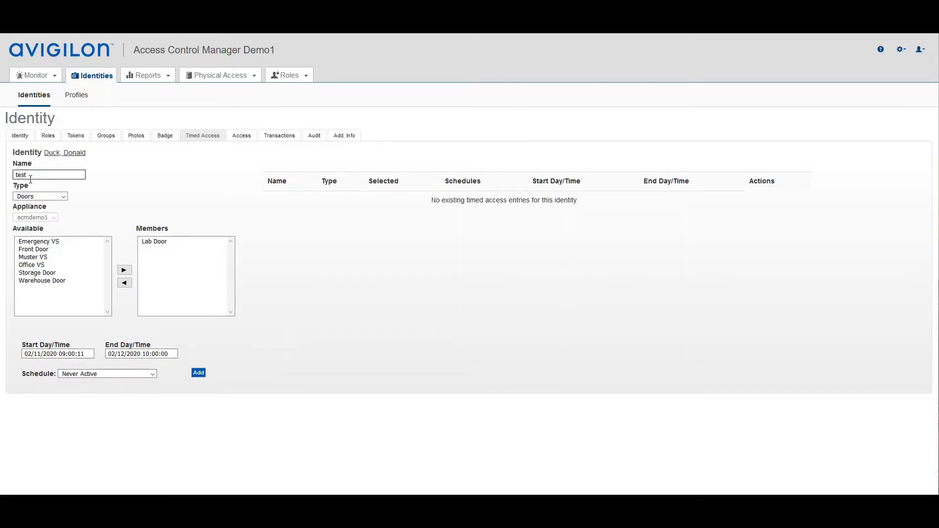
{"action": "left_click", "coordinate": [198, 374]}
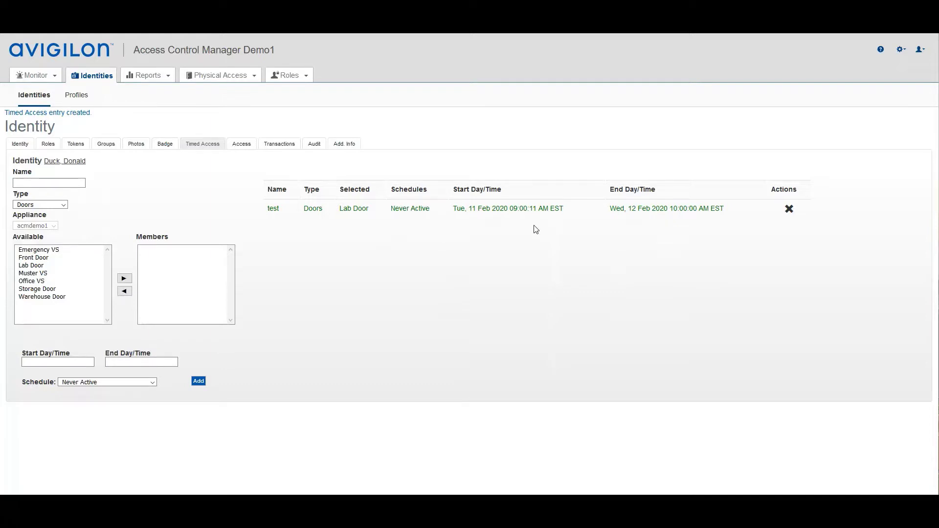
{"action": "left_click", "coordinate": [293, 78]}
{"action": "left_click", "coordinate": [242, 147]}
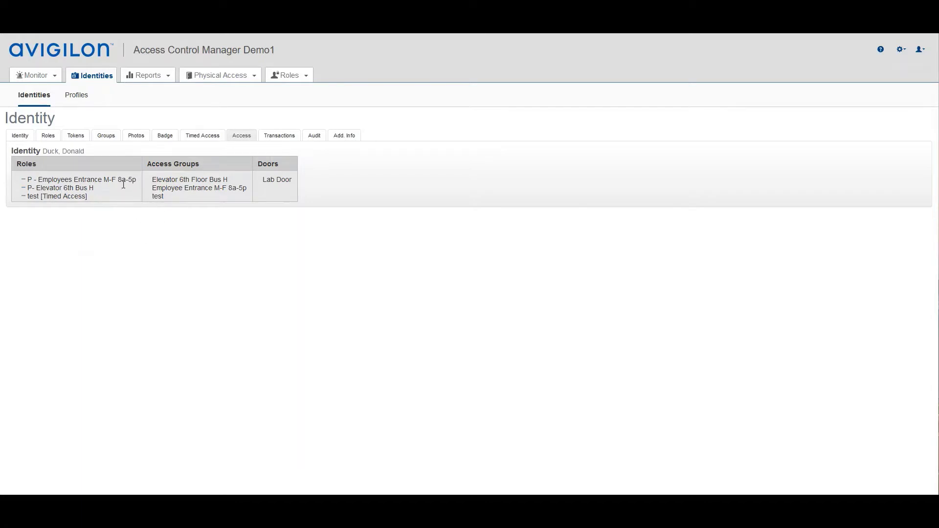
{"action": "left_click", "coordinate": [277, 137]}
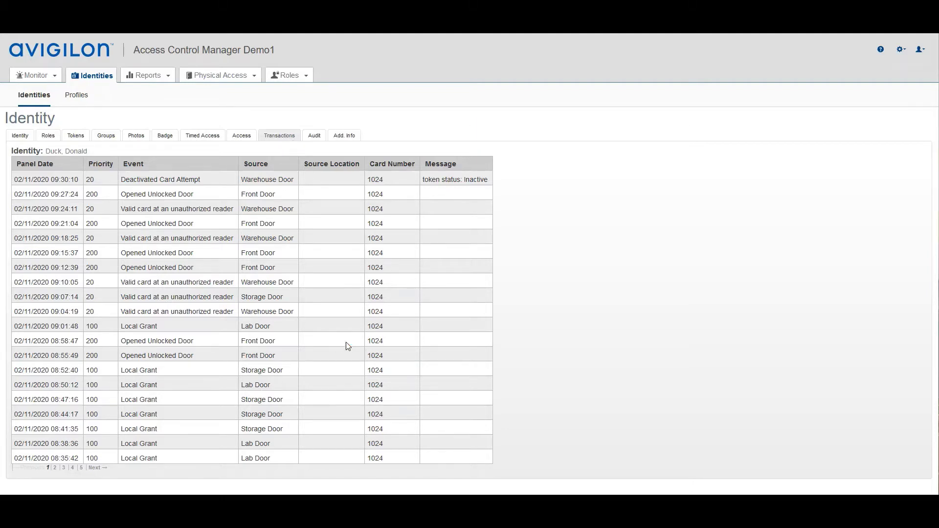
Check the audit rows for who made the latest change and the new test role, then open Add. Info.
{"action": "left_click", "coordinate": [314, 136]}
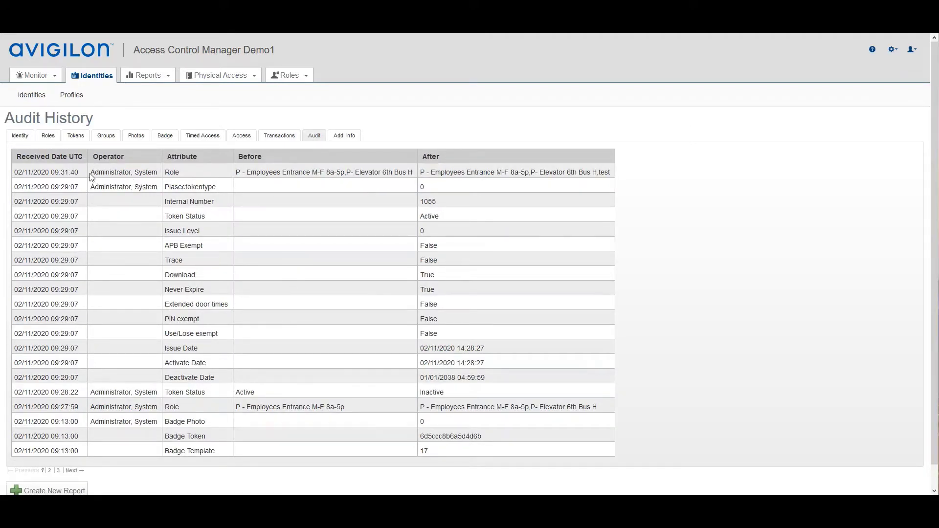
{"action": "left_click_drag", "start_coordinate": [90, 173], "coordinate": [157, 172]}
{"action": "left_click_drag", "start_coordinate": [535, 173], "coordinate": [629, 176]}
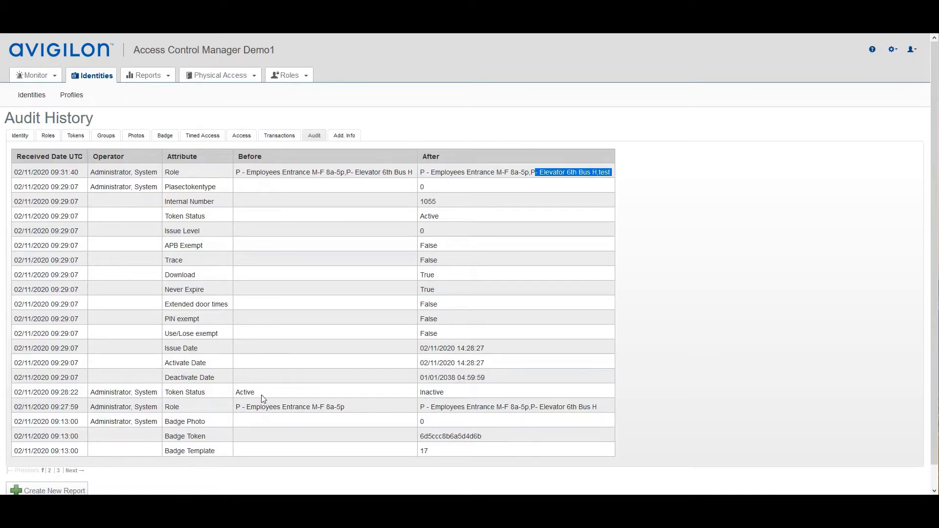
{"action": "left_click", "coordinate": [345, 138]}
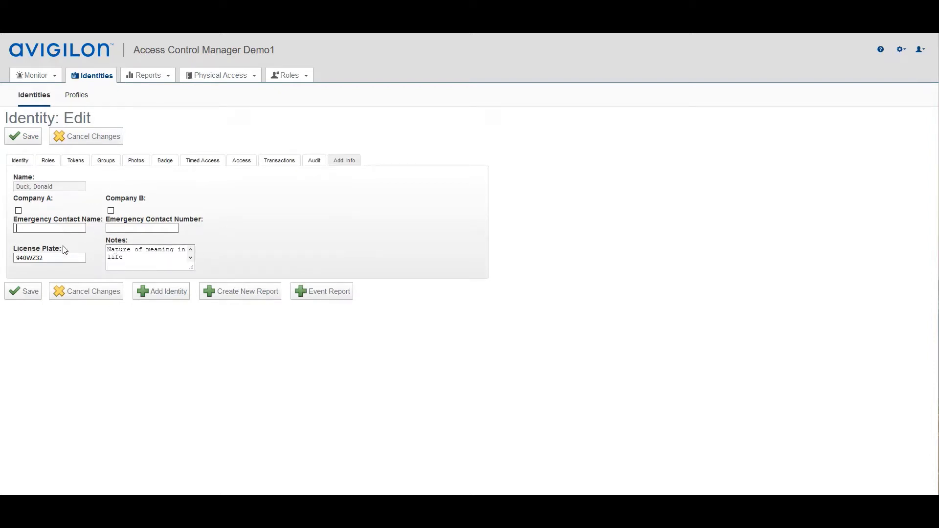
Enlarge the Notes box to read 'Nature of meaning in life', then return to the main identity details.
{"action": "left_click_drag", "start_coordinate": [191, 267], "coordinate": [482, 494]}
{"action": "scroll", "coordinate": [646, 367], "scroll_direction": "down", "scroll_amount": 1}
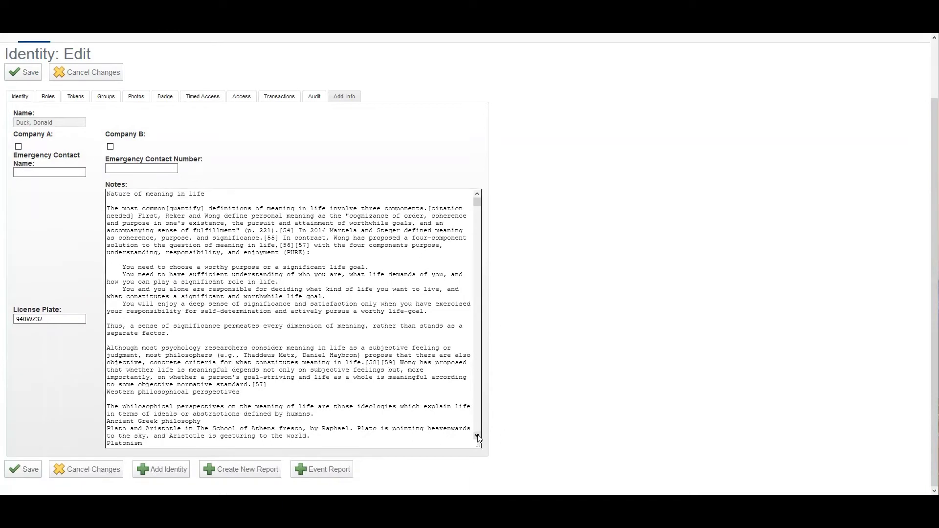
{"action": "left_click", "coordinate": [49, 172]}
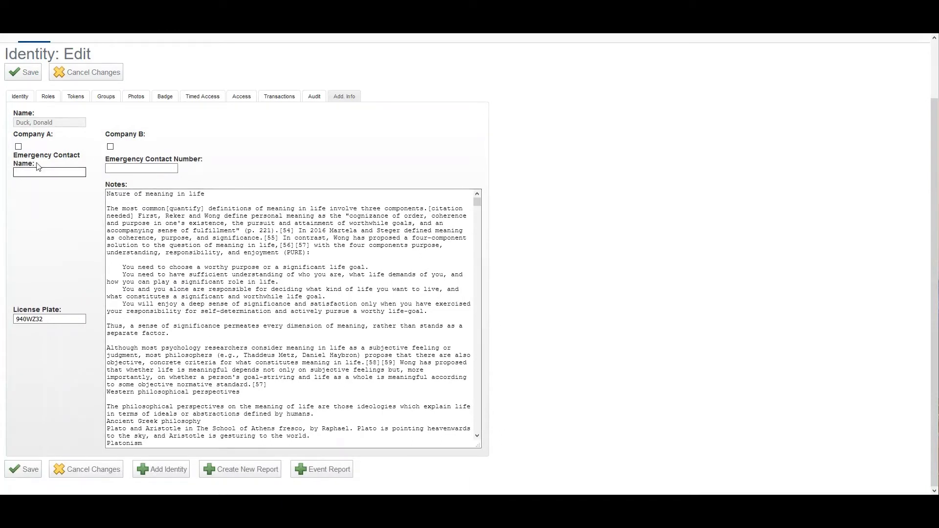
{"action": "left_click", "coordinate": [201, 235]}
{"action": "scroll", "coordinate": [260, 177], "scroll_direction": "up", "scroll_amount": 2}
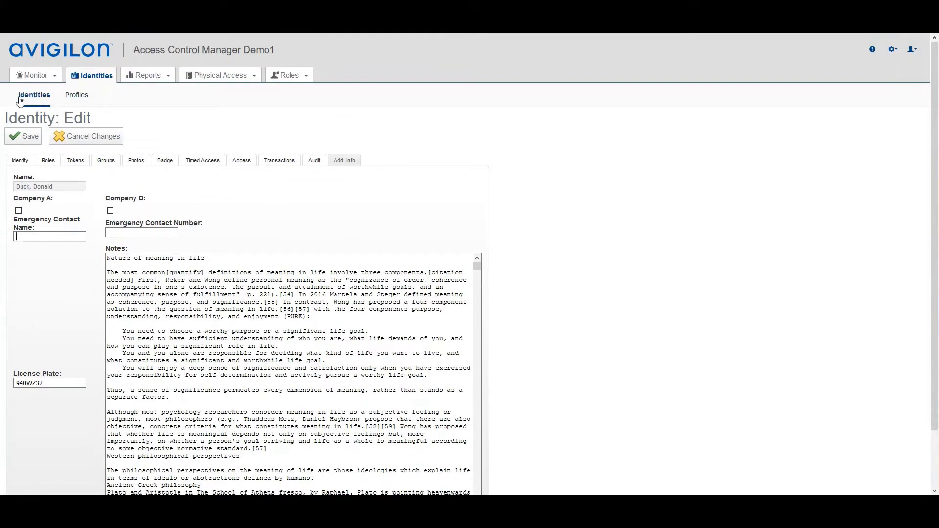
{"action": "left_click", "coordinate": [22, 166]}
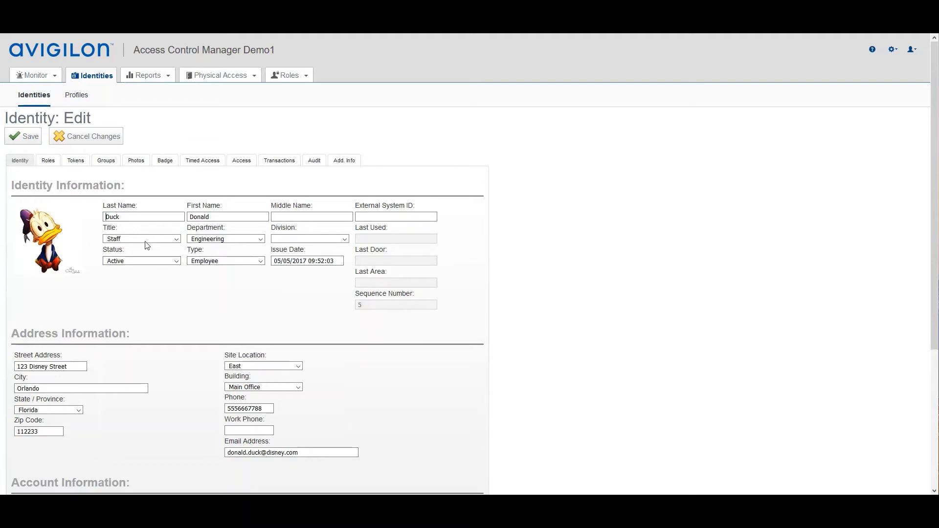
Discard changes, clear the search and list identities in the Accounting group.
{"action": "left_click", "coordinate": [74, 139]}
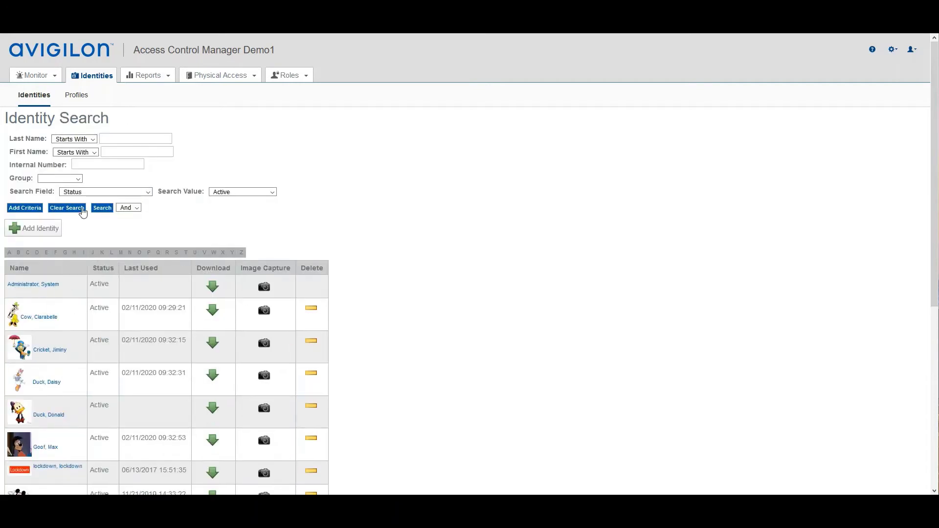
{"action": "left_click", "coordinate": [67, 208]}
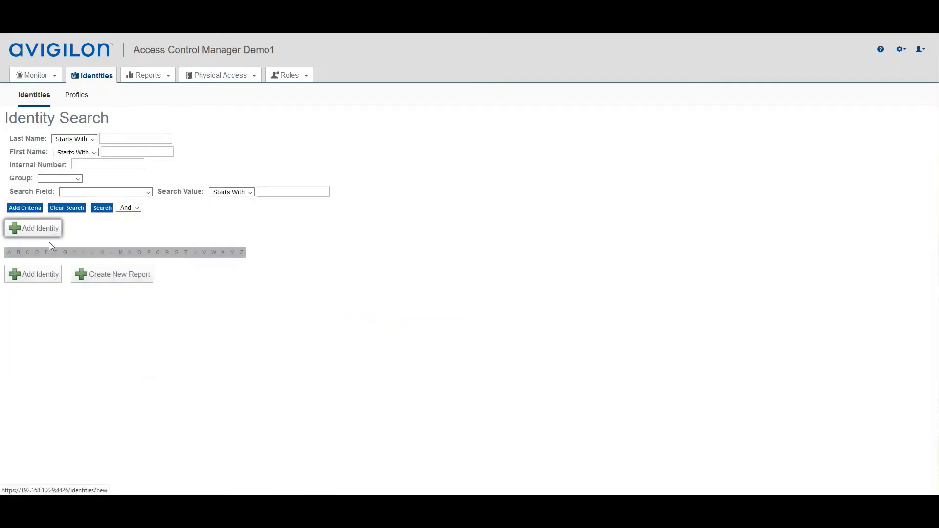
{"action": "left_click", "coordinate": [78, 179]}
{"action": "left_click", "coordinate": [56, 201]}
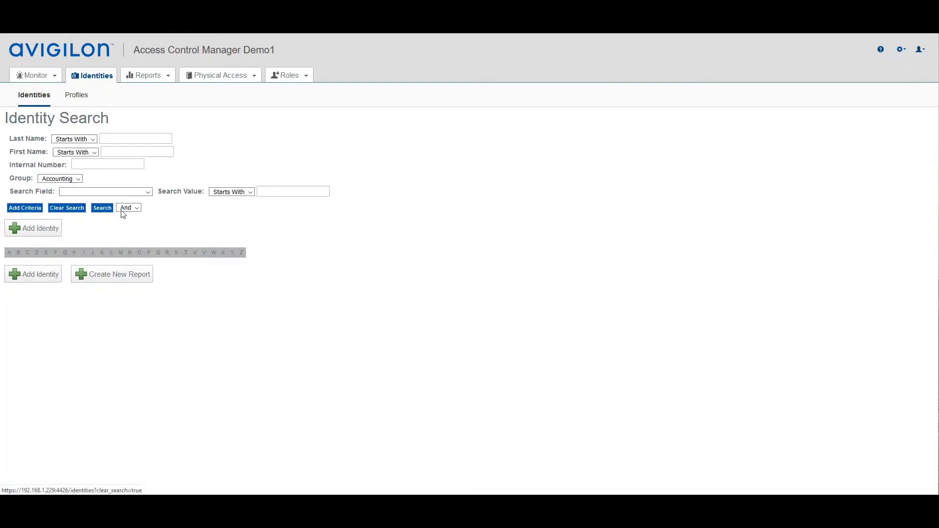
{"action": "left_click", "coordinate": [100, 208]}
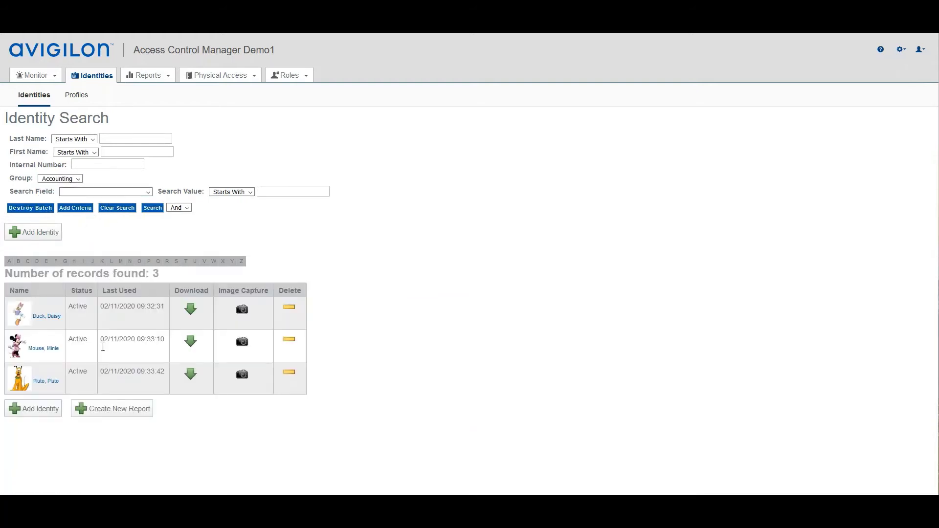
Set the first Accounting identity's status to Inactive.
{"action": "left_click", "coordinate": [47, 317]}
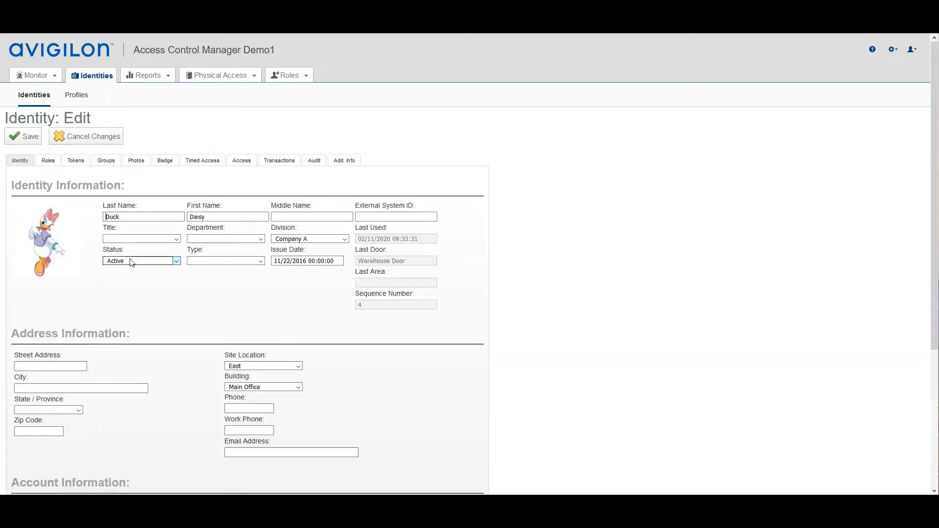
{"action": "left_click", "coordinate": [177, 262]}
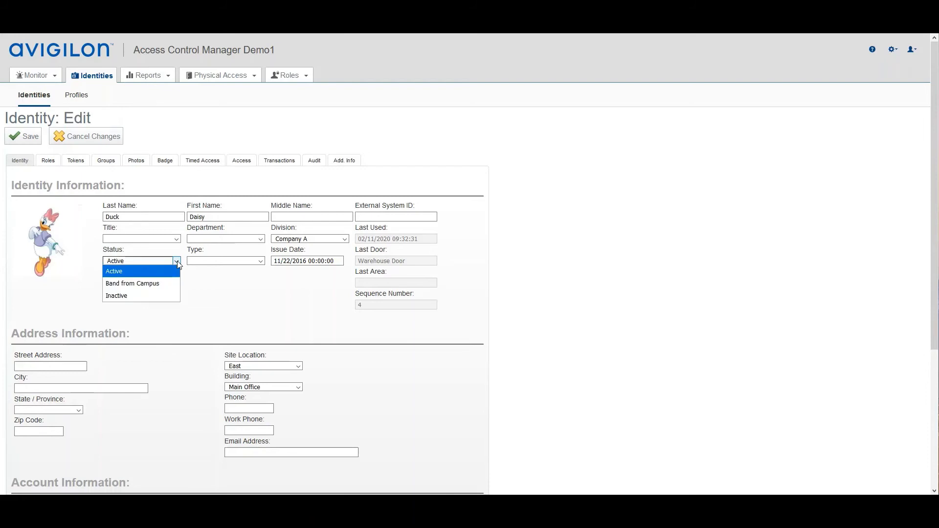
{"action": "left_click", "coordinate": [126, 296]}
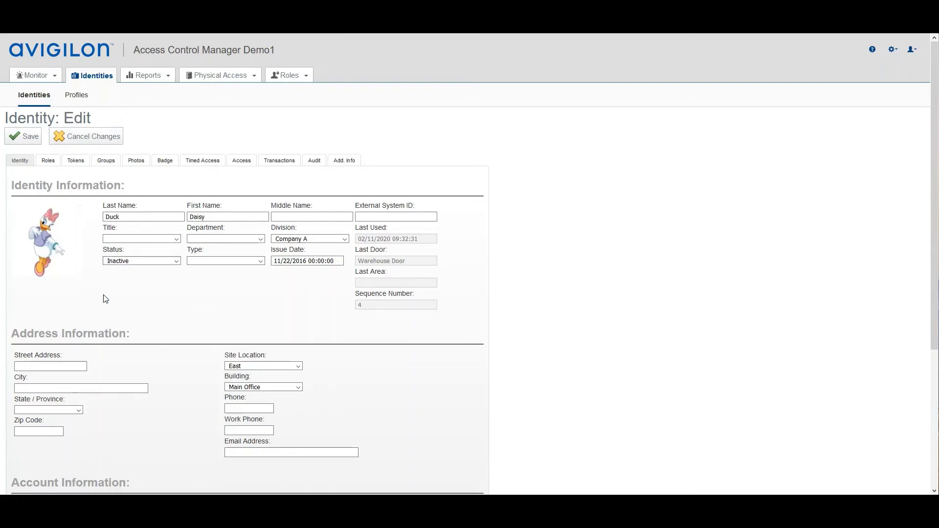